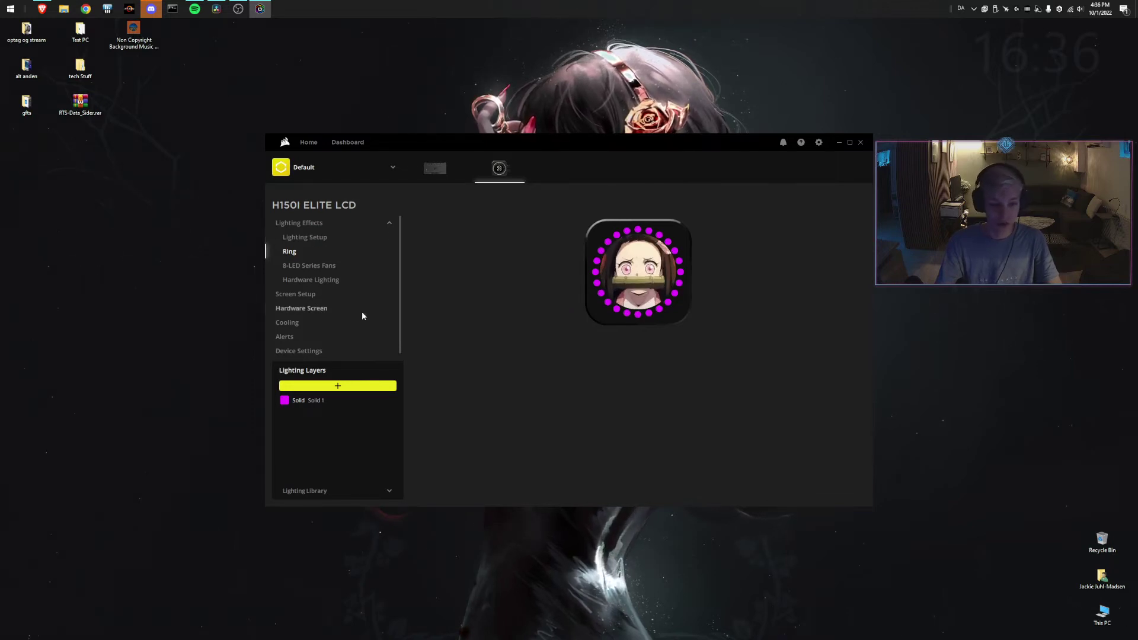
Review the cooler's Lighting Setup, 8-LED Series Fans and Hardware Lighting settings, comparing the fan effects with the hardware effects
left_click(316, 238)
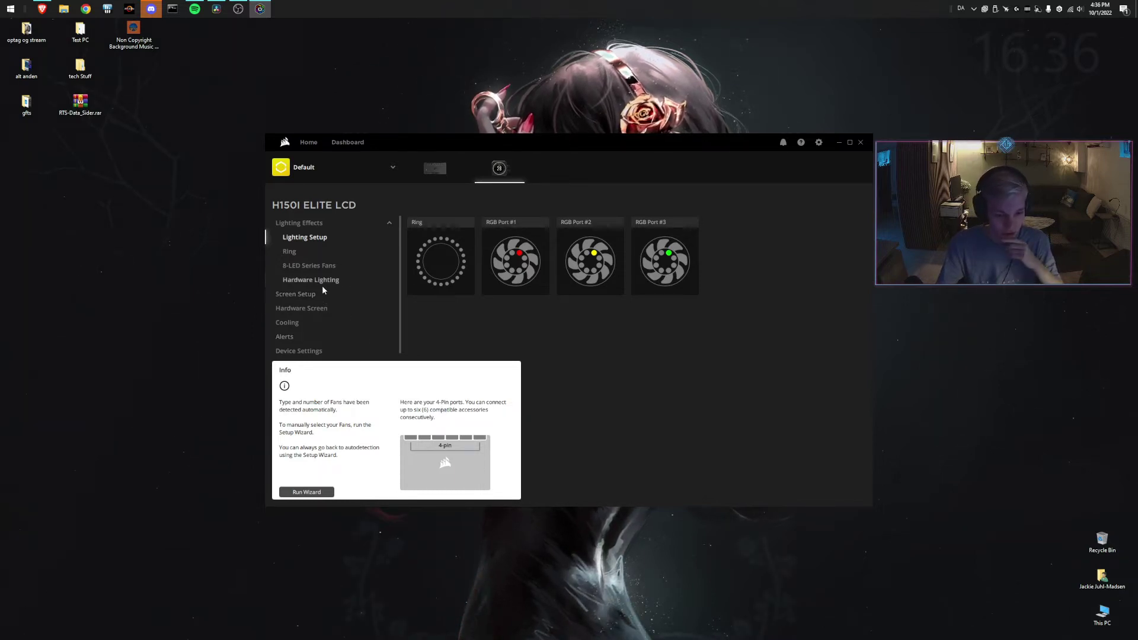
left_click(318, 266)
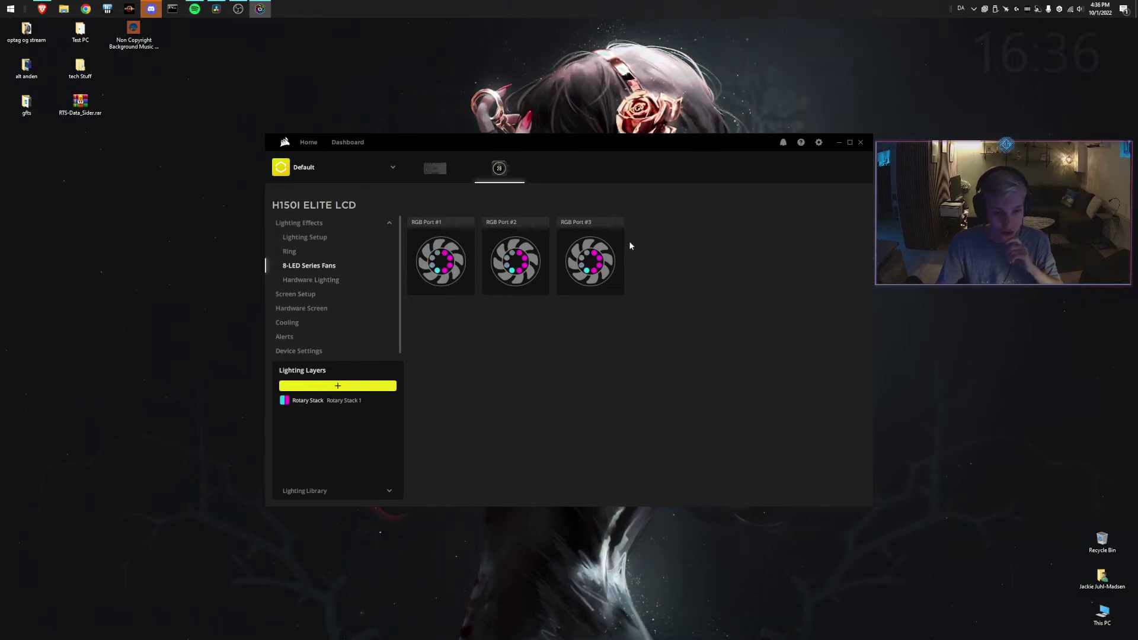
left_click(310, 280)
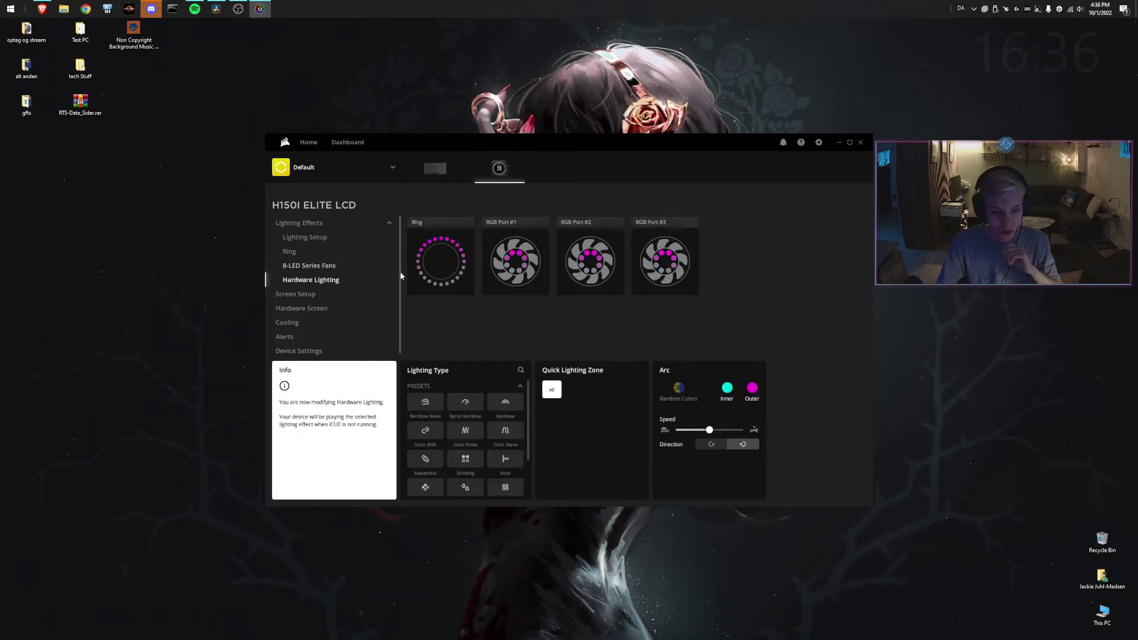
left_click(315, 266)
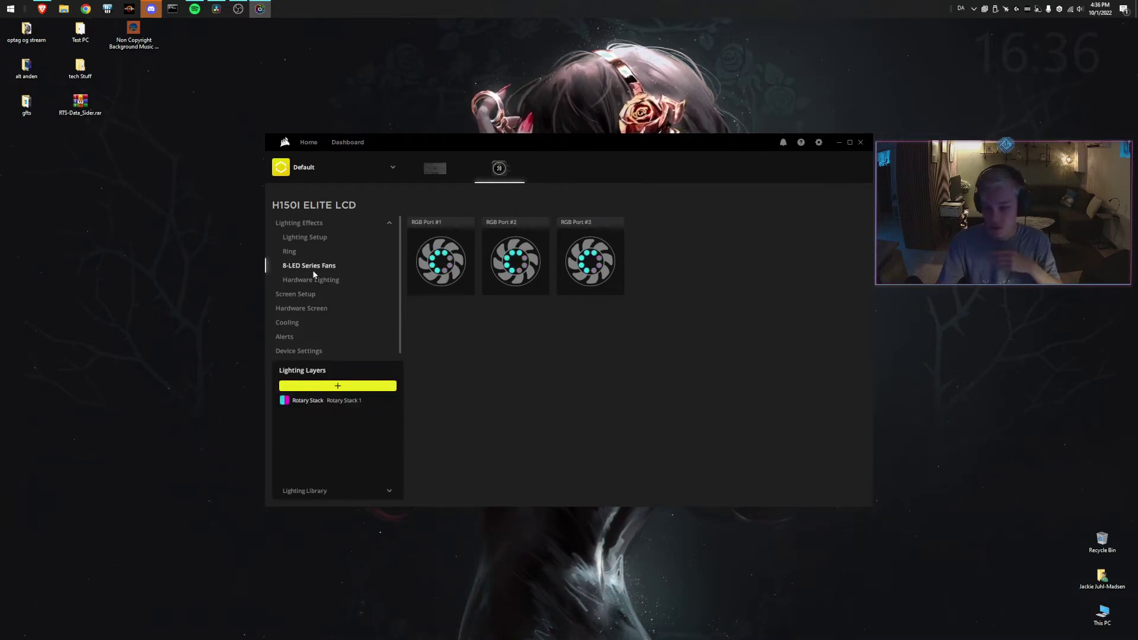
left_click(296, 282)
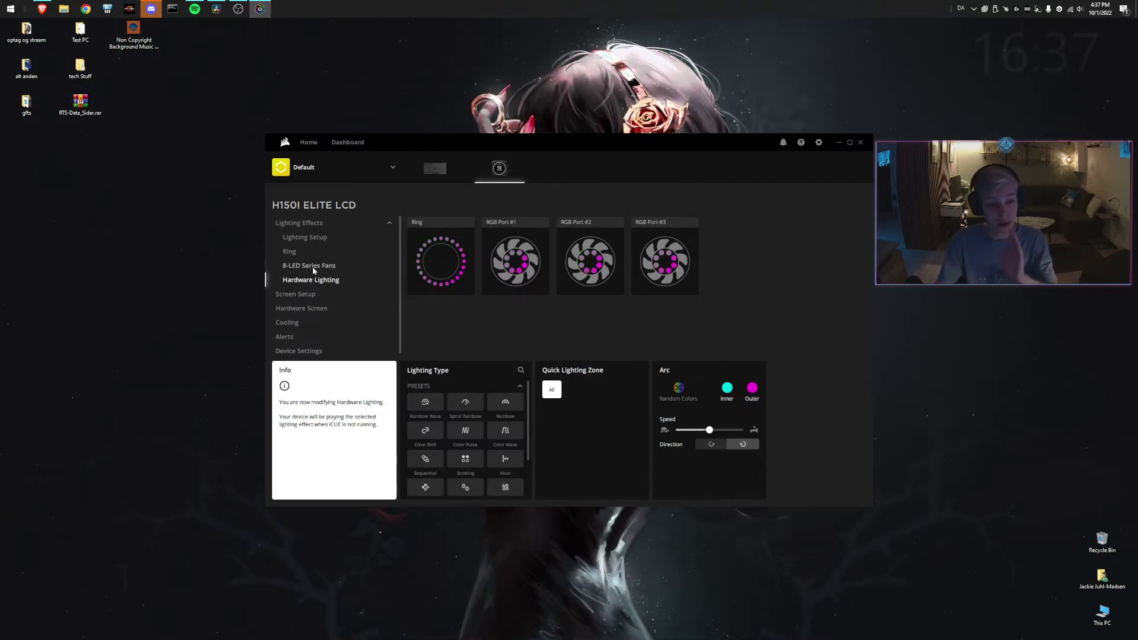
left_click(314, 270)
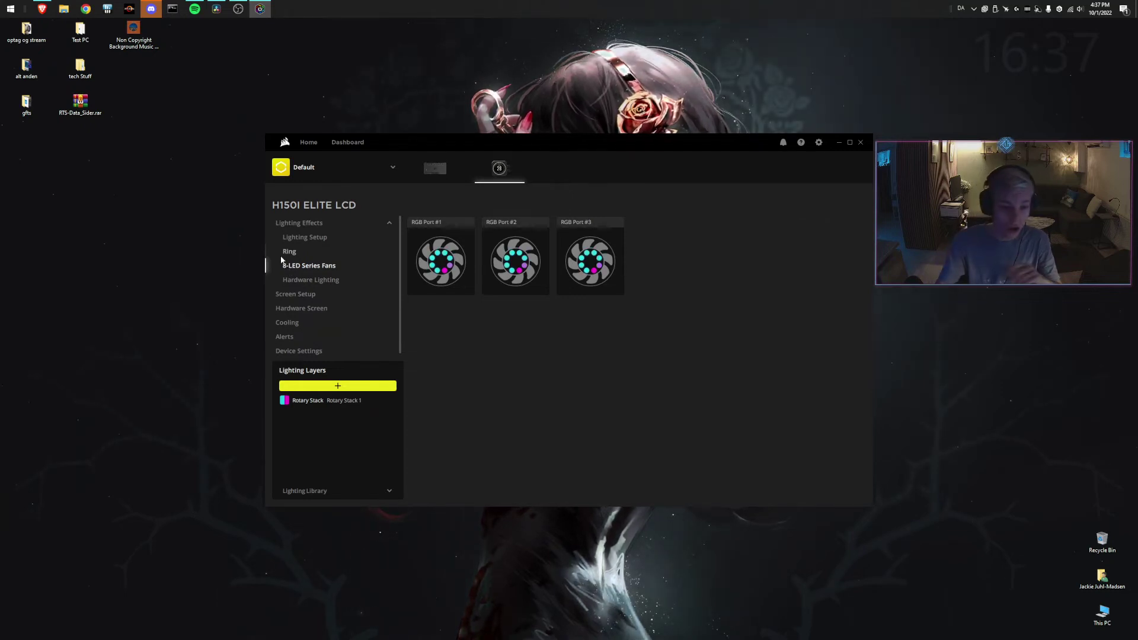
left_click(309, 284)
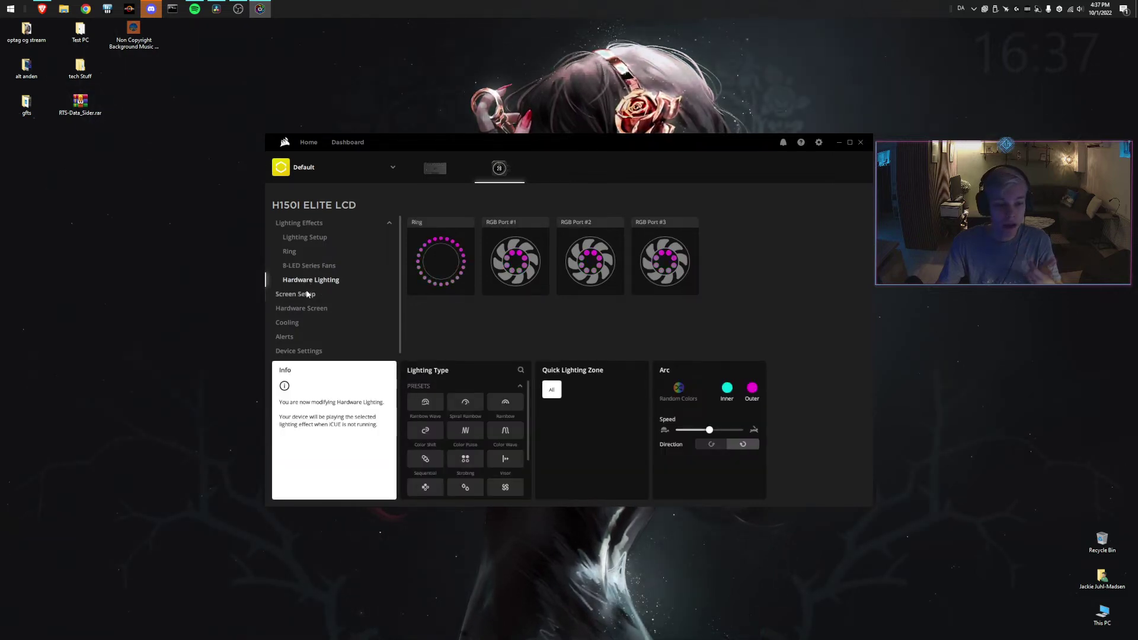
Preview the stored GIFs on the cooler's pump screen in Screen Setup, finishing on the girl with the bamboo muzzle
left_click(307, 294)
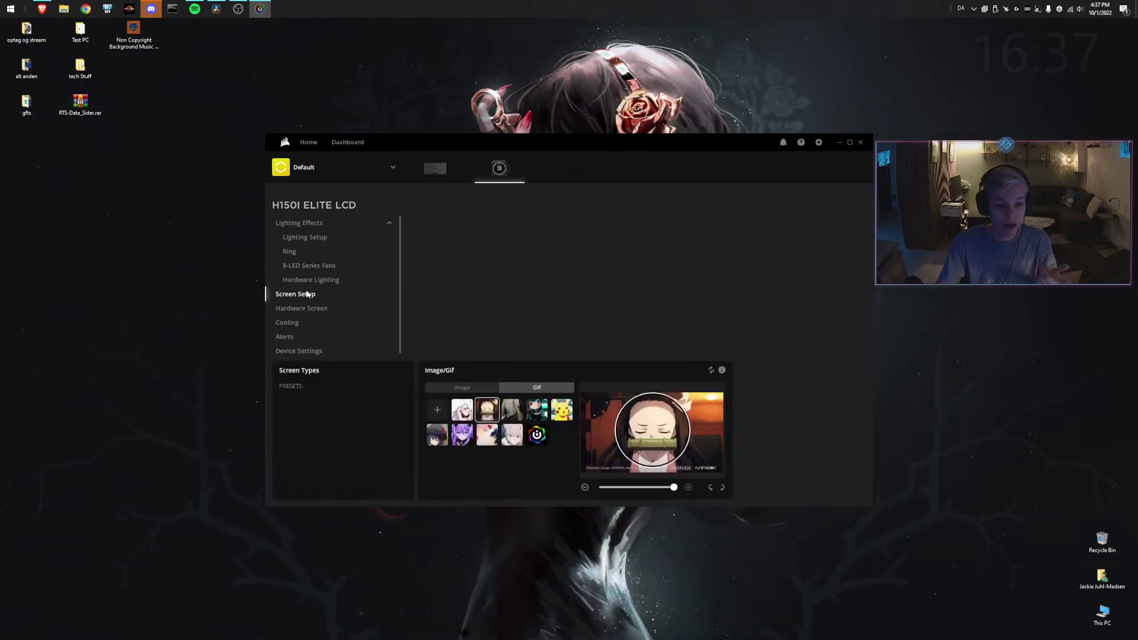
left_click(517, 413)
left_click(538, 412)
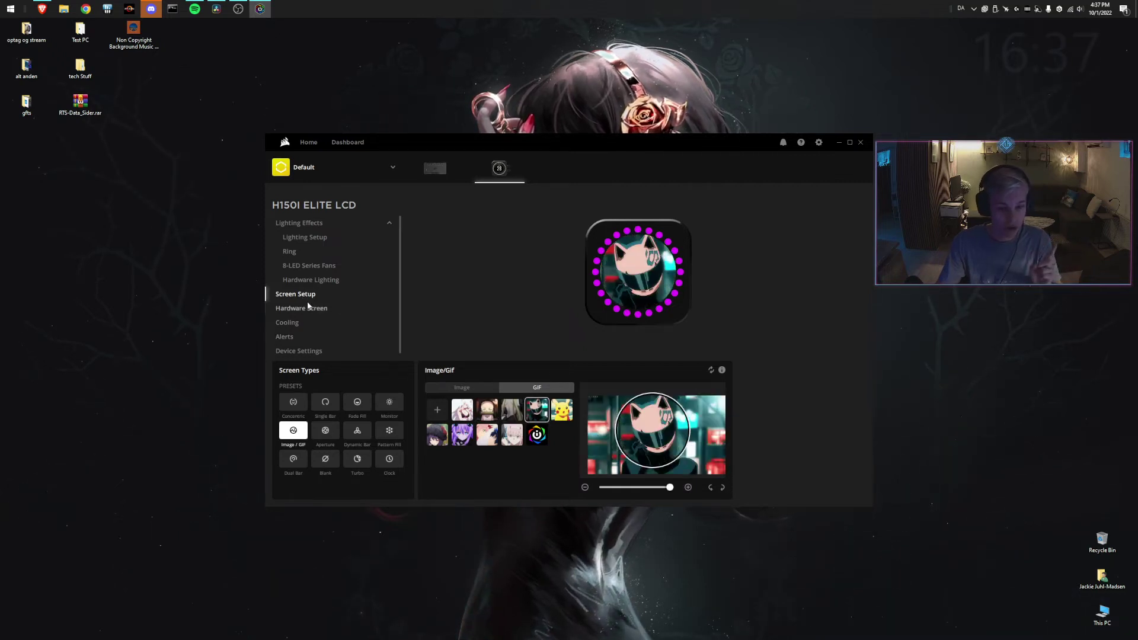
left_click(484, 416)
left_click(437, 436)
left_click(462, 440)
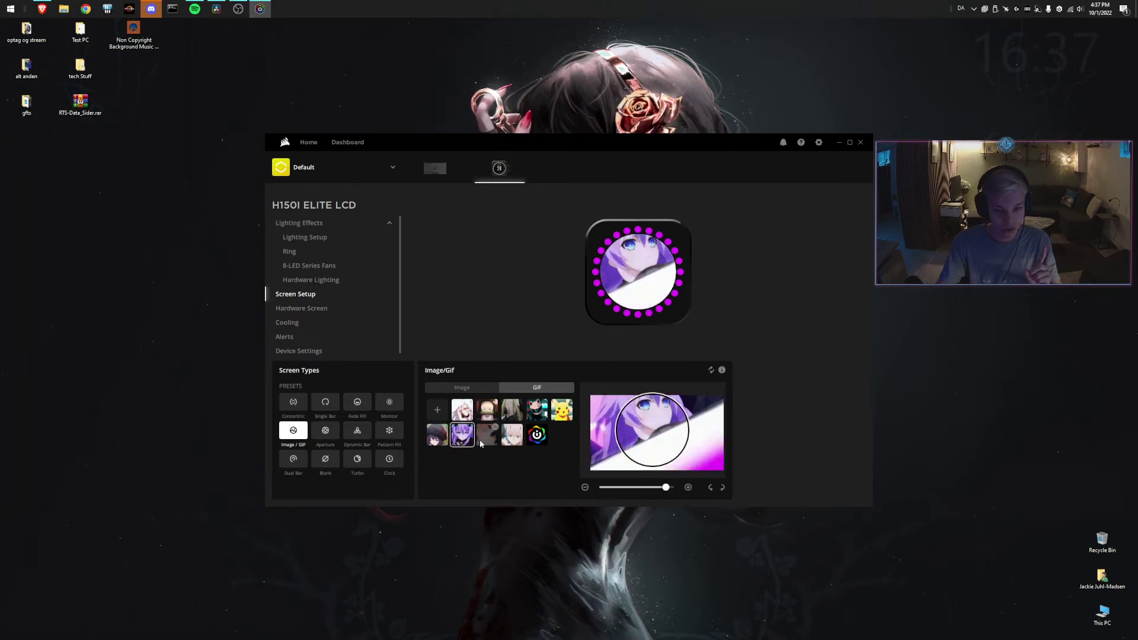
left_click(511, 437)
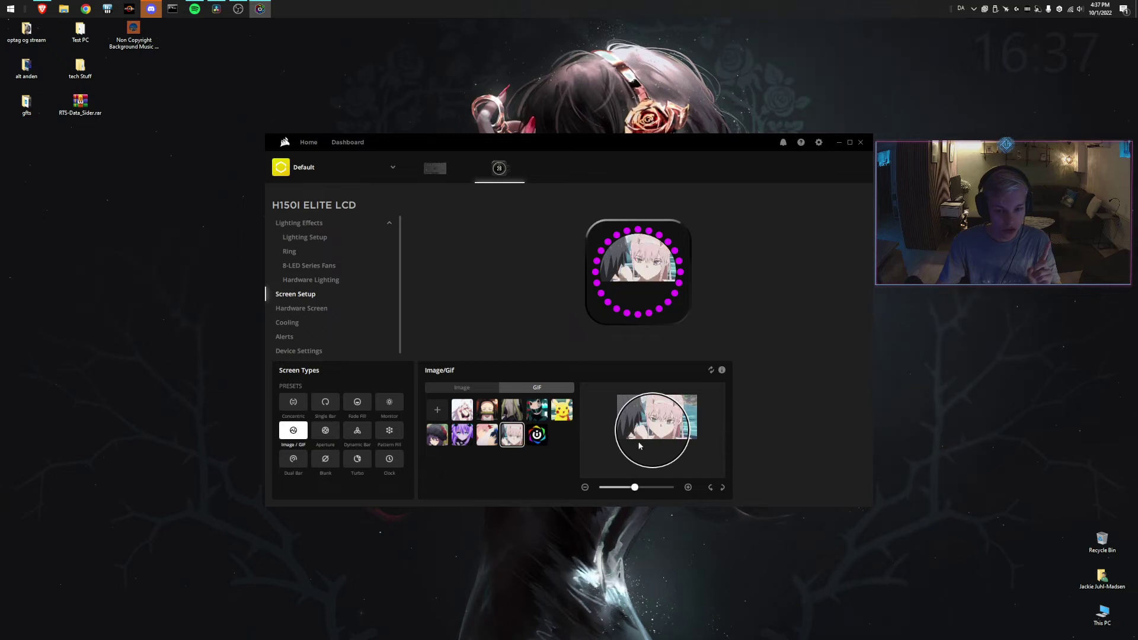
left_click(557, 415)
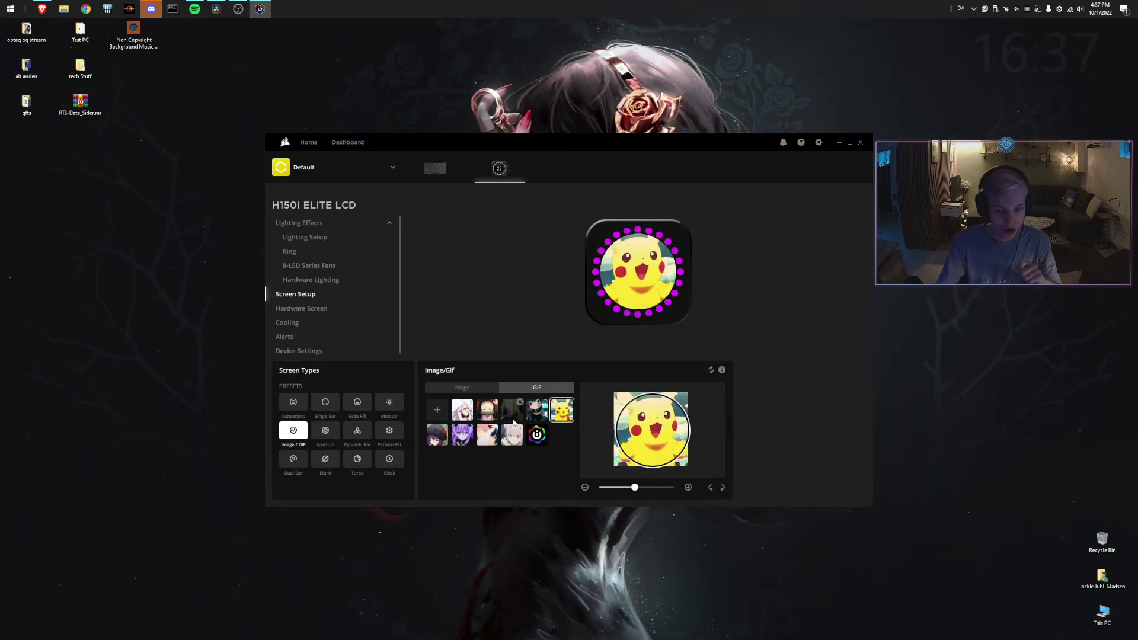
left_click(537, 411)
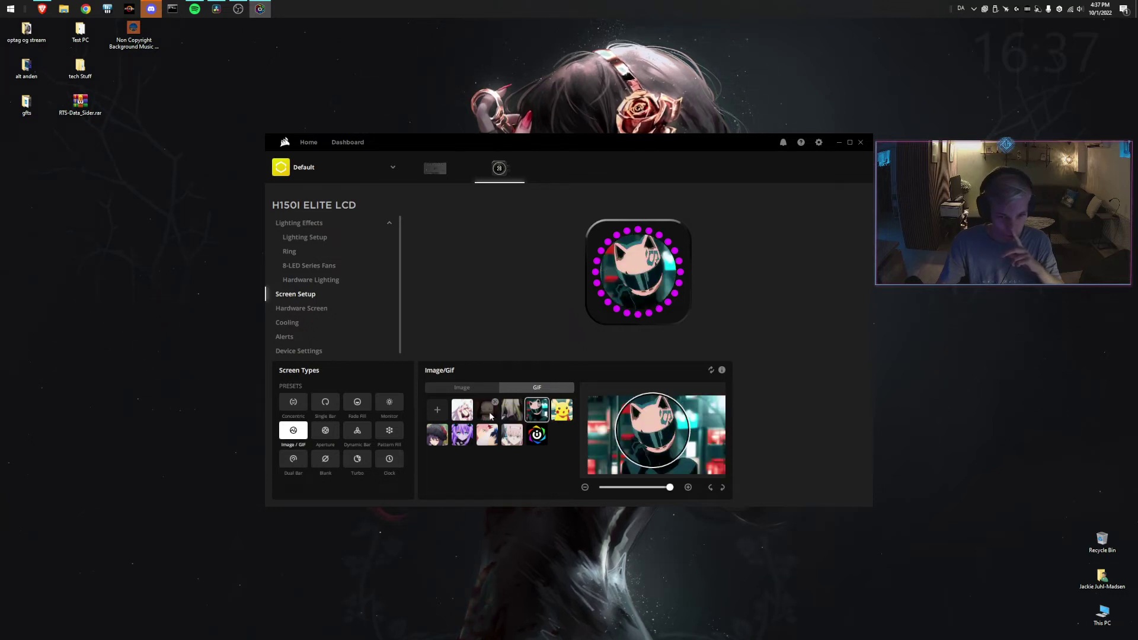
left_click(490, 415)
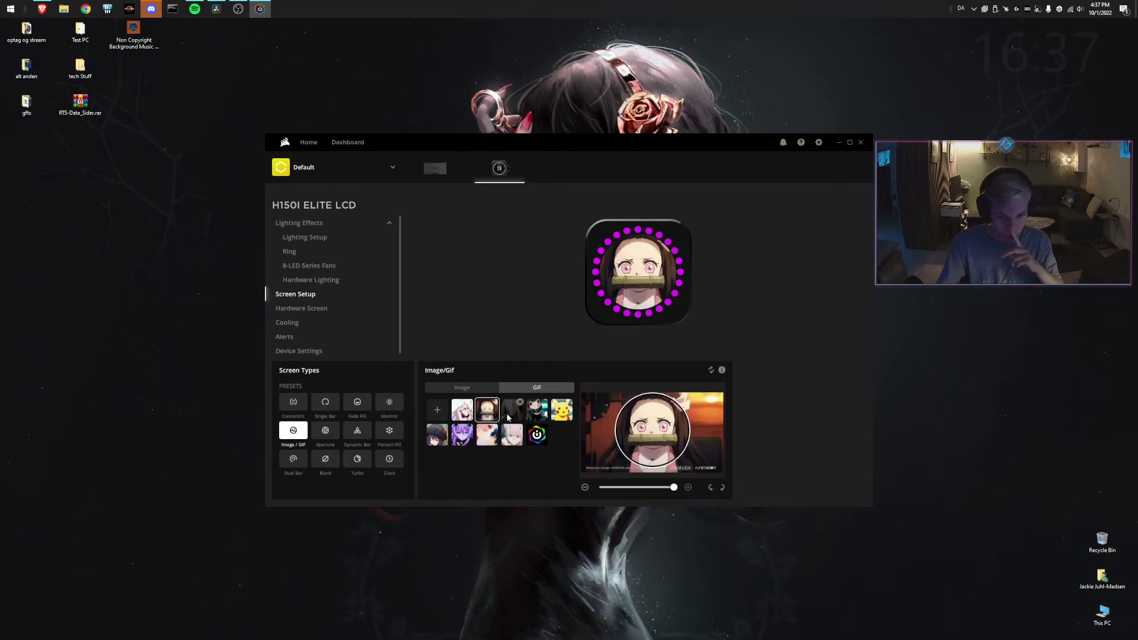
left_click(463, 411)
left_click(488, 414)
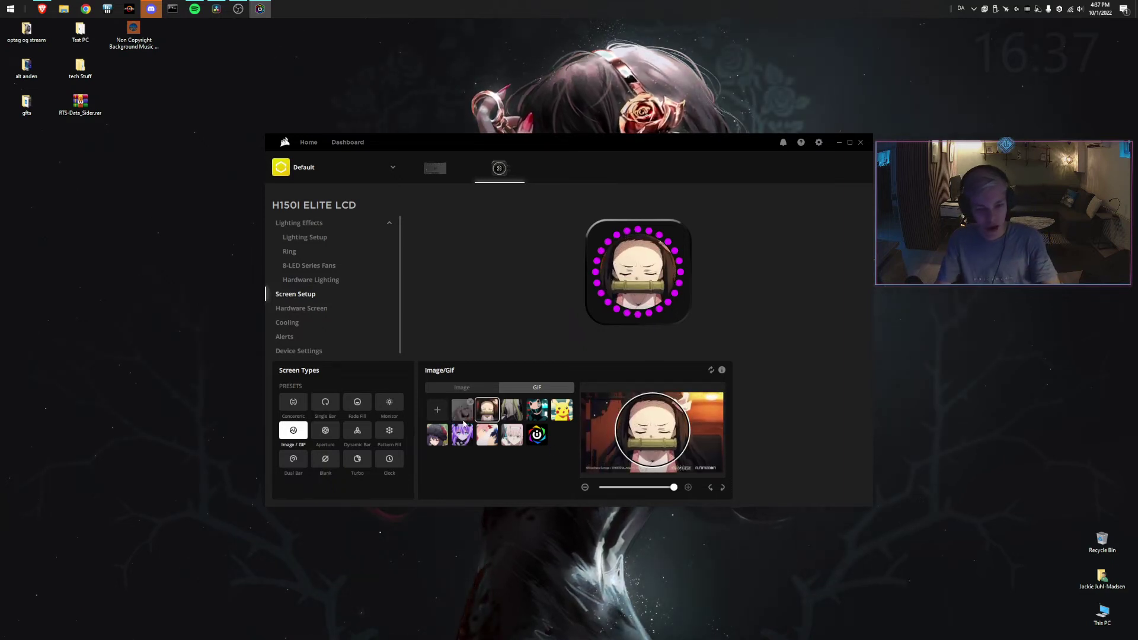
mouse_move(479, 415)
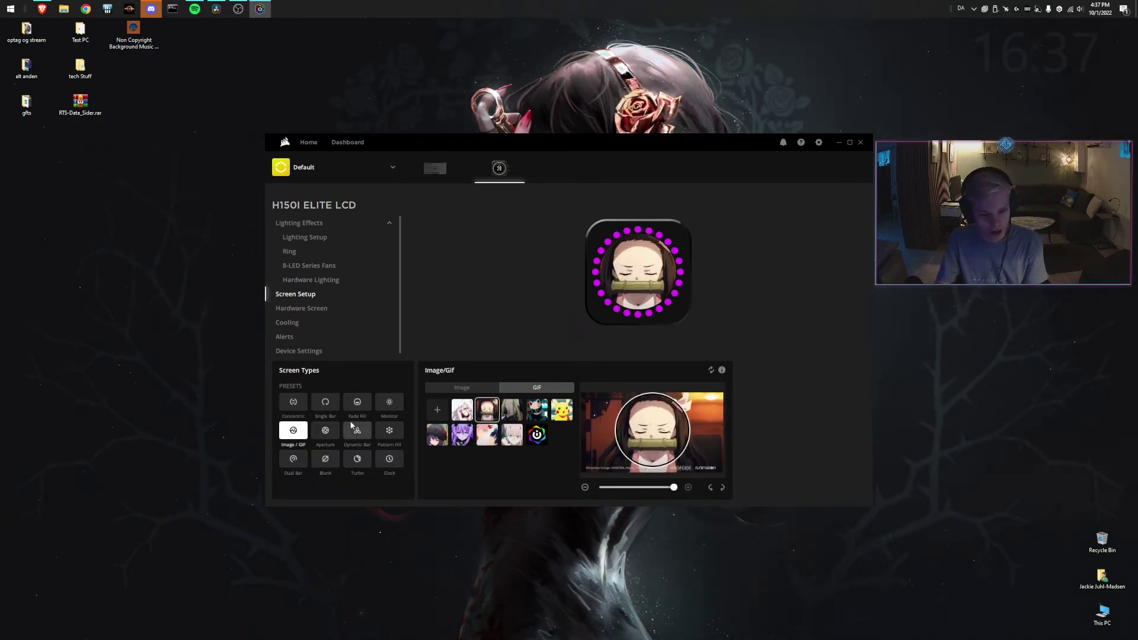
left_click(462, 387)
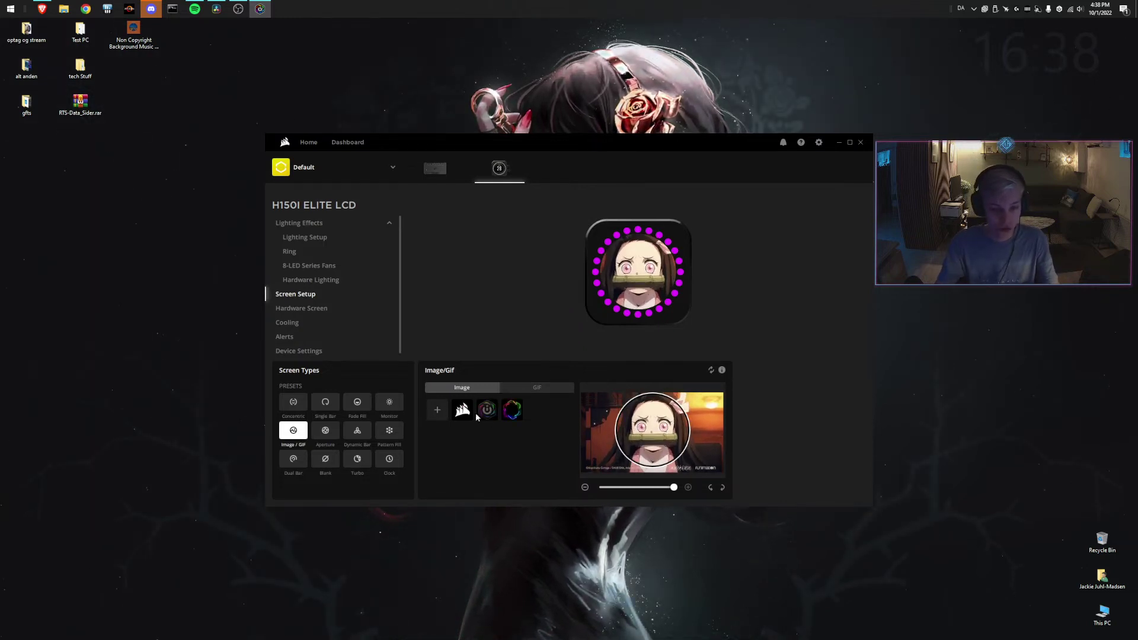
left_click(437, 410)
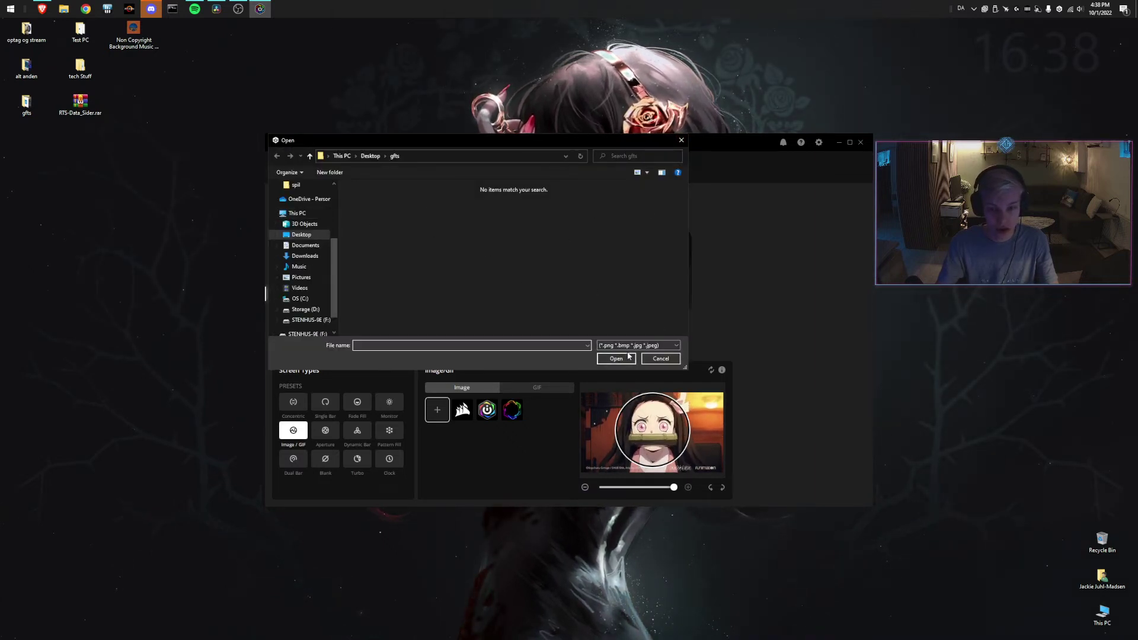
left_click(682, 140)
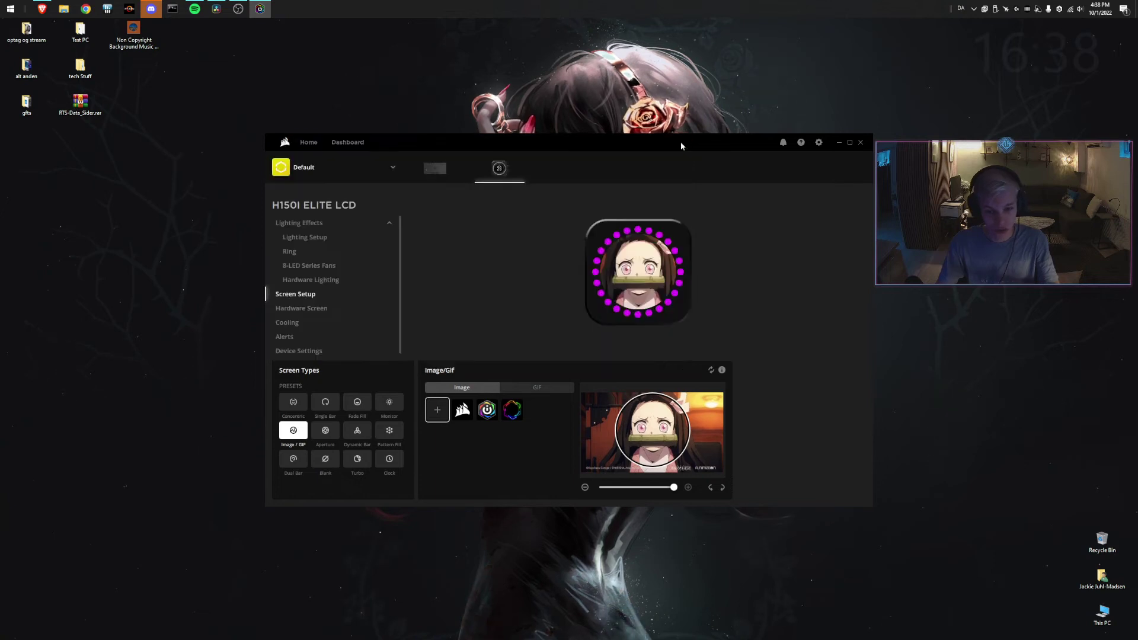
Preview the Concentric, Single Bar, Fade Fill, Monitor, Image / GIF, Aperture, Dynamic Bar and Pattern Fill screen types on the pump
left_click(294, 402)
left_click(331, 404)
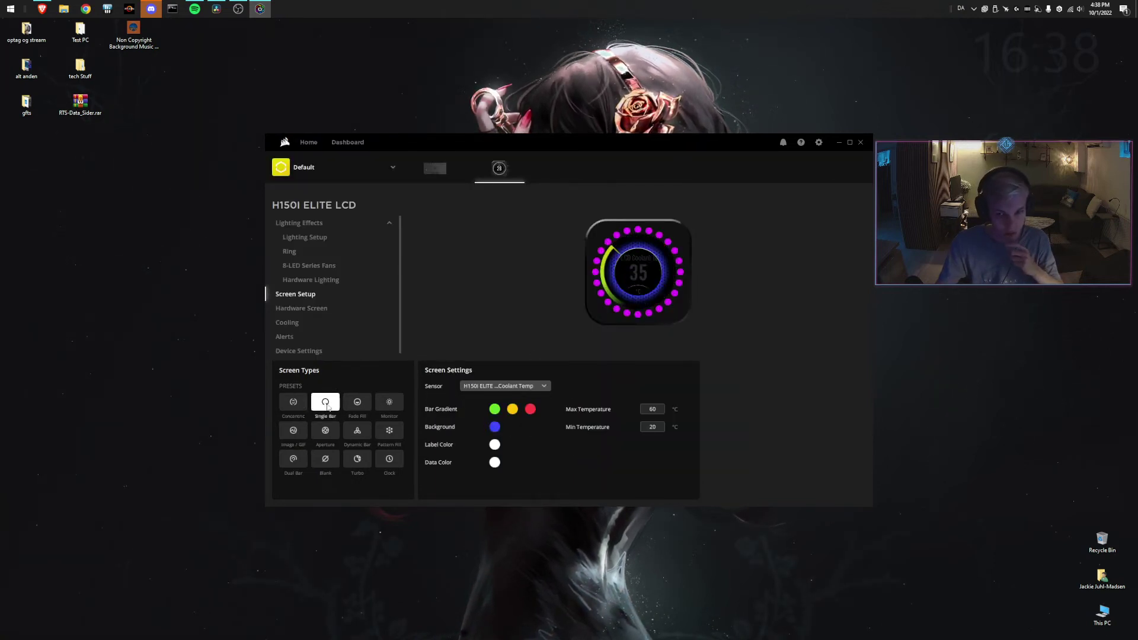
left_click(358, 402)
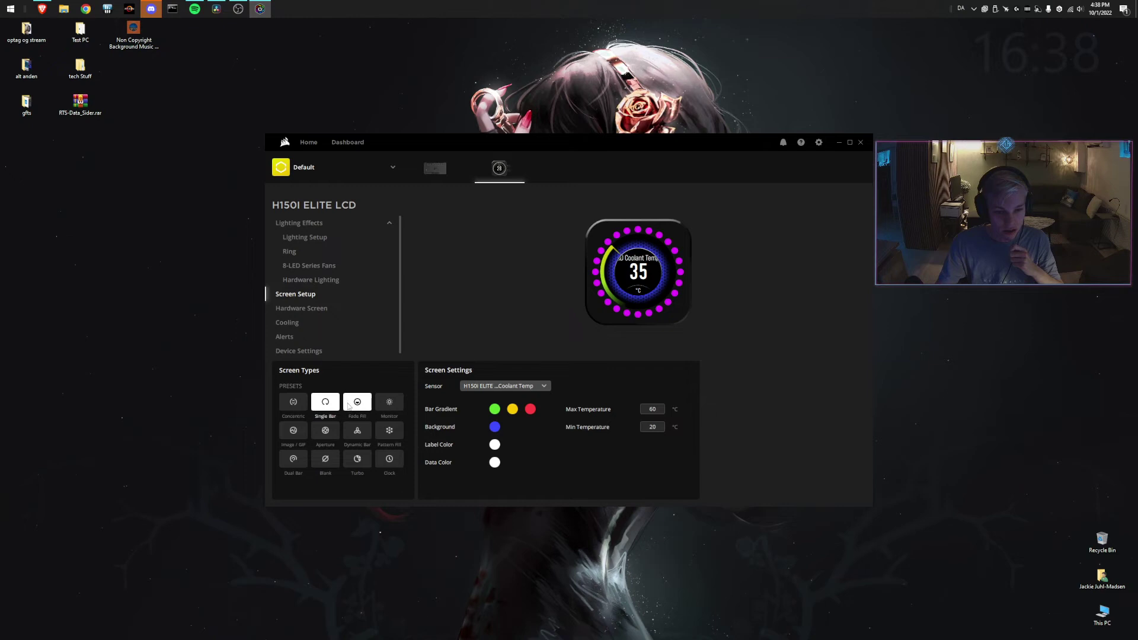
left_click(391, 401)
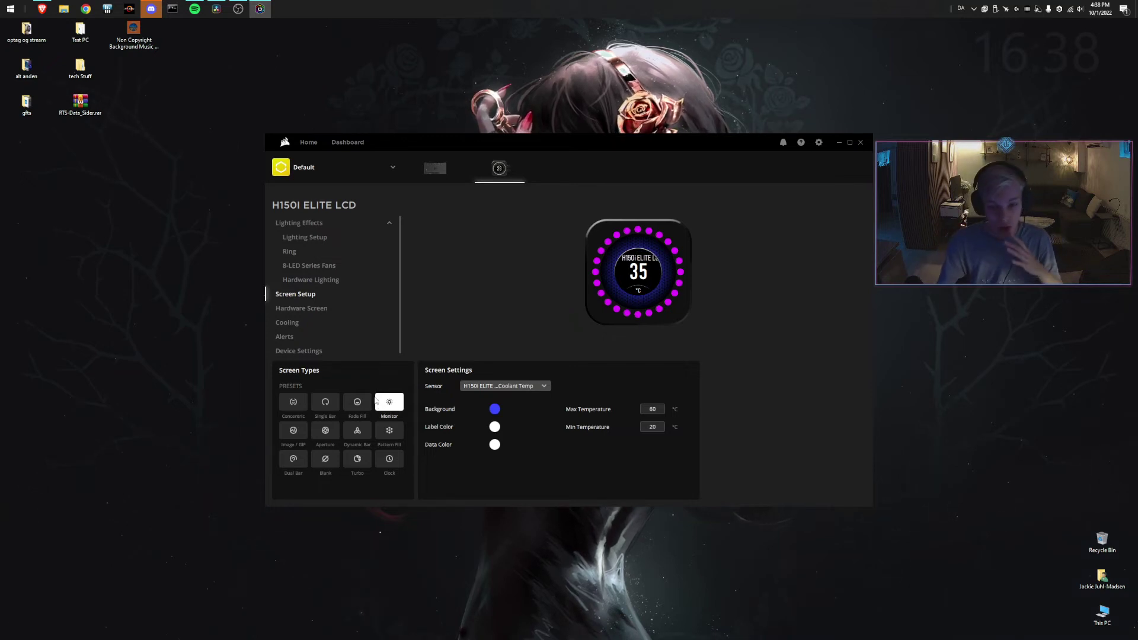
left_click(290, 431)
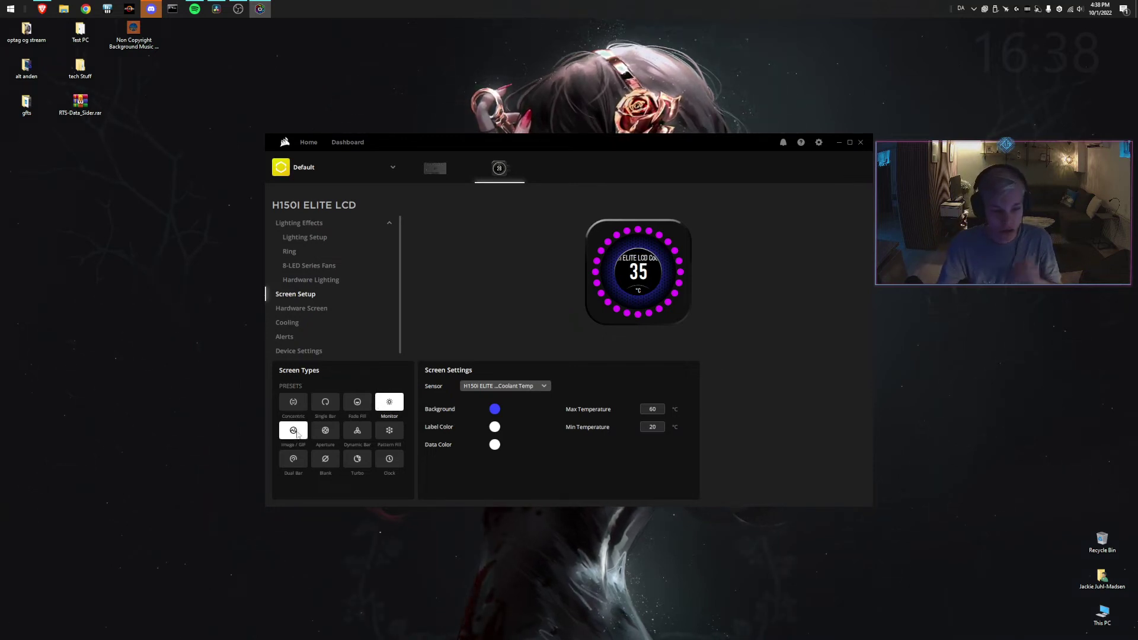
left_click(326, 430)
left_click(357, 431)
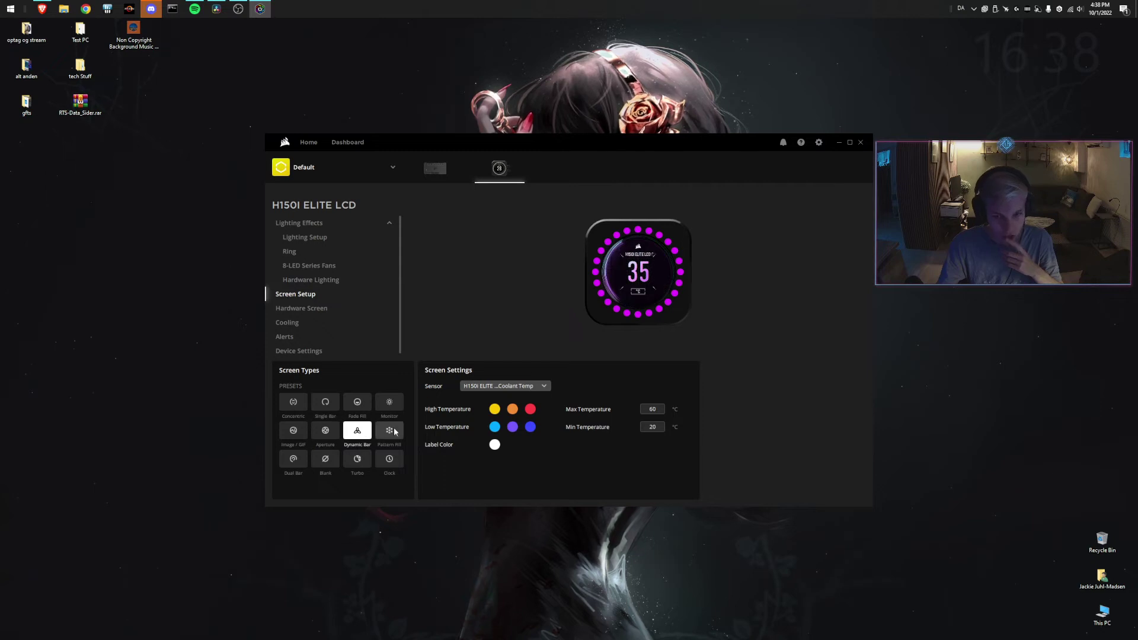
left_click(389, 430)
Preview the Dual Bar, Blank, Turbo and Clock screen types on the pump, finishing on Concentric
left_click(294, 459)
left_click(328, 465)
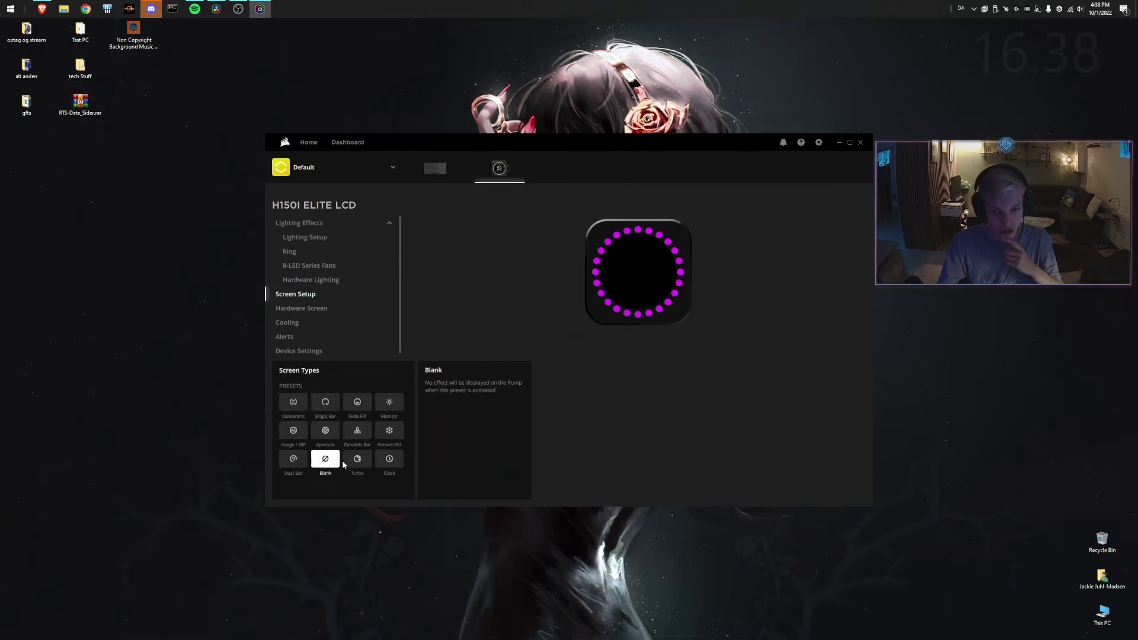
left_click(295, 463)
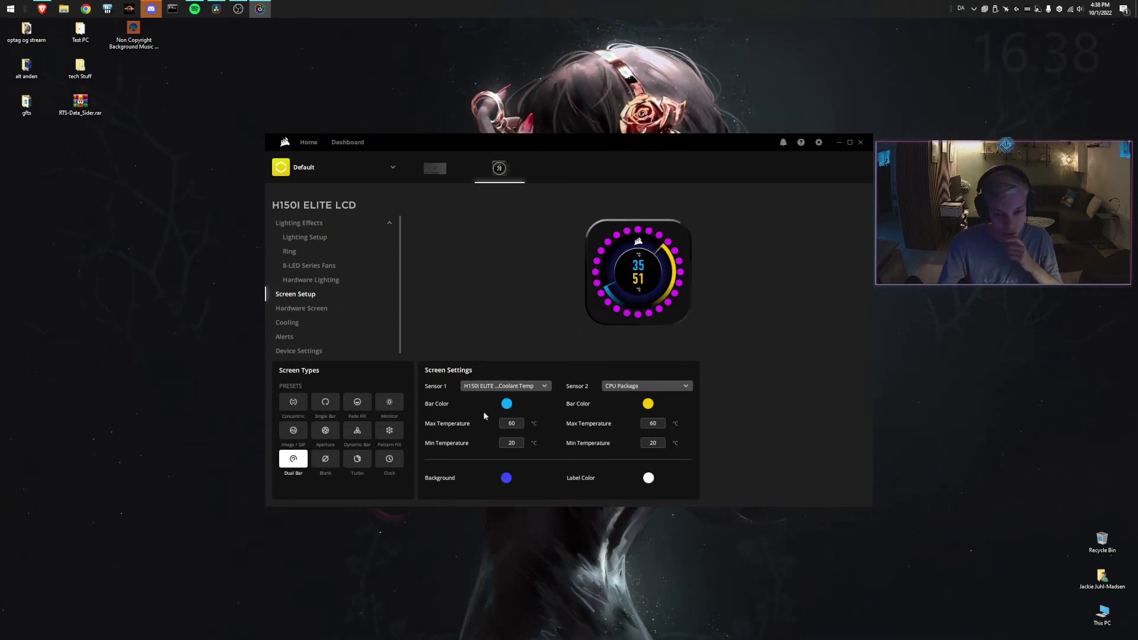
left_click(333, 465)
left_click(355, 461)
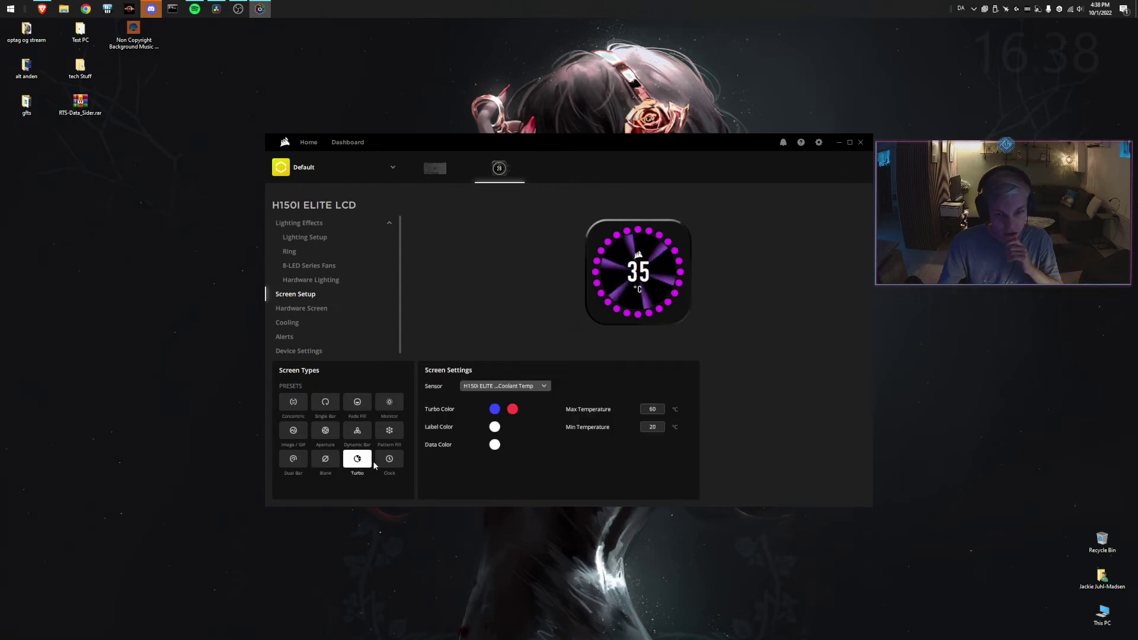
left_click(390, 464)
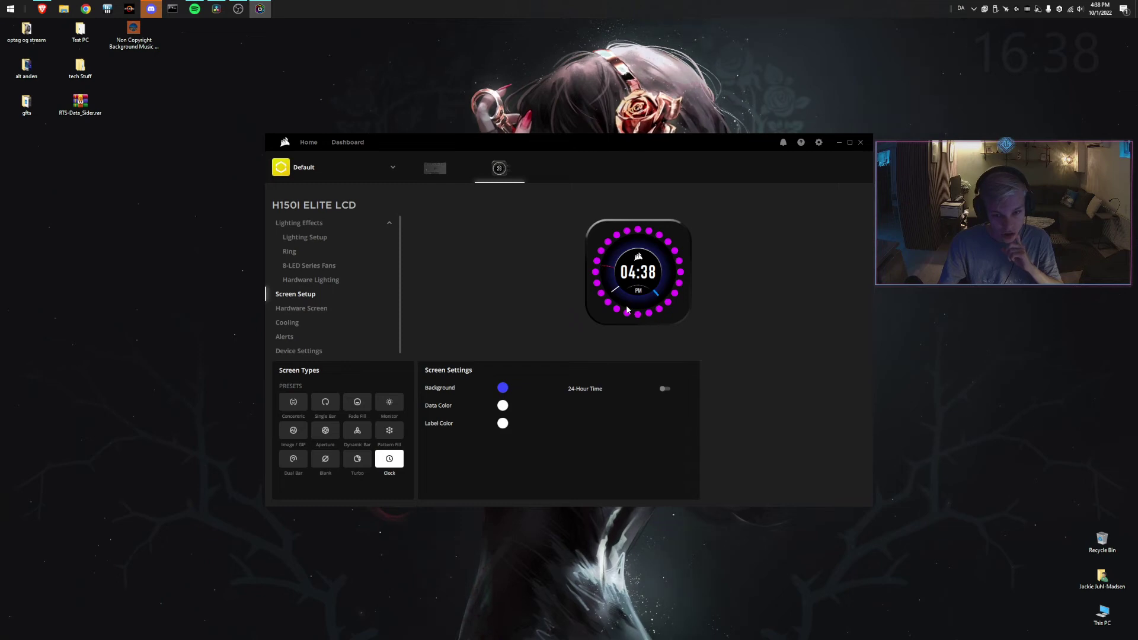
left_click(323, 412)
left_click(293, 408)
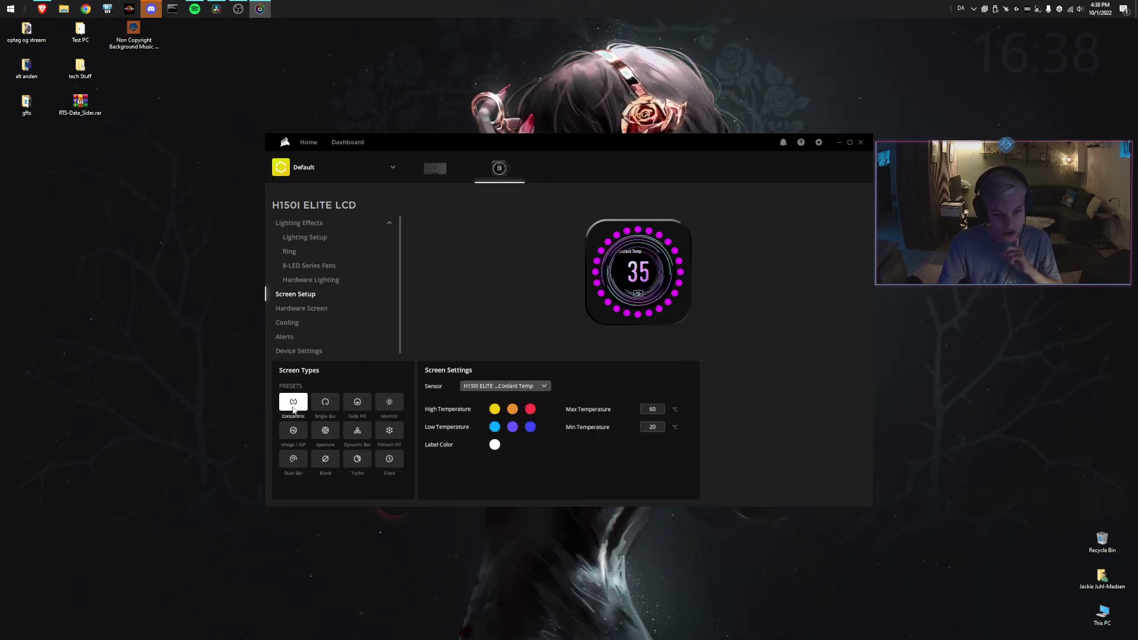
Set the pump's screen type to Image / GIF and choose the GIF of the girl with the bamboo muzzle
left_click(294, 433)
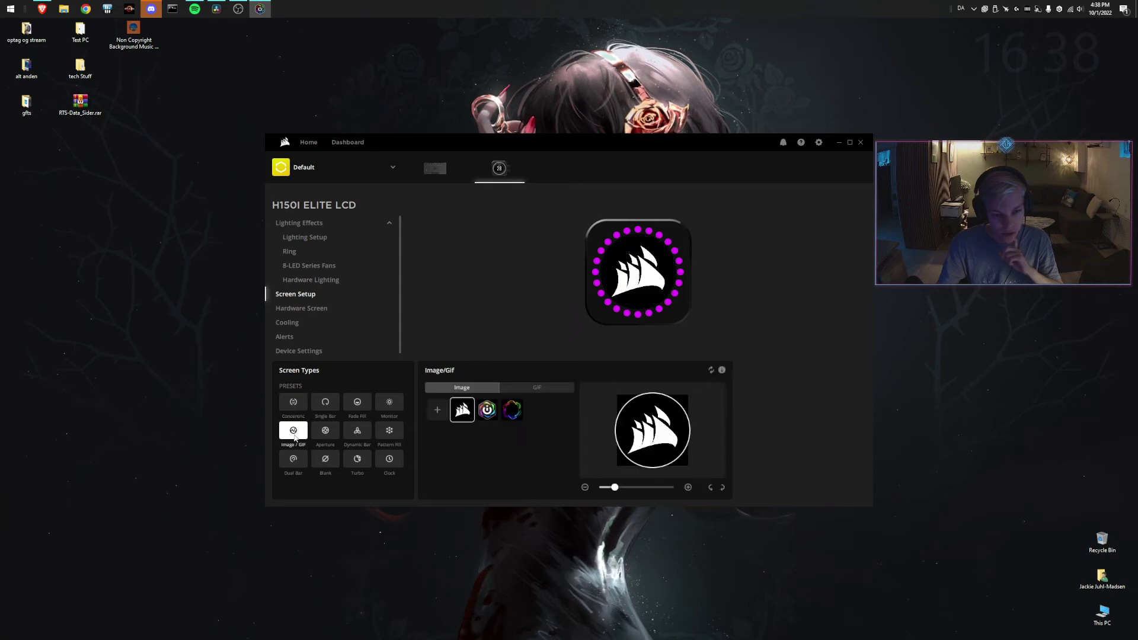
left_click(537, 388)
left_click(487, 410)
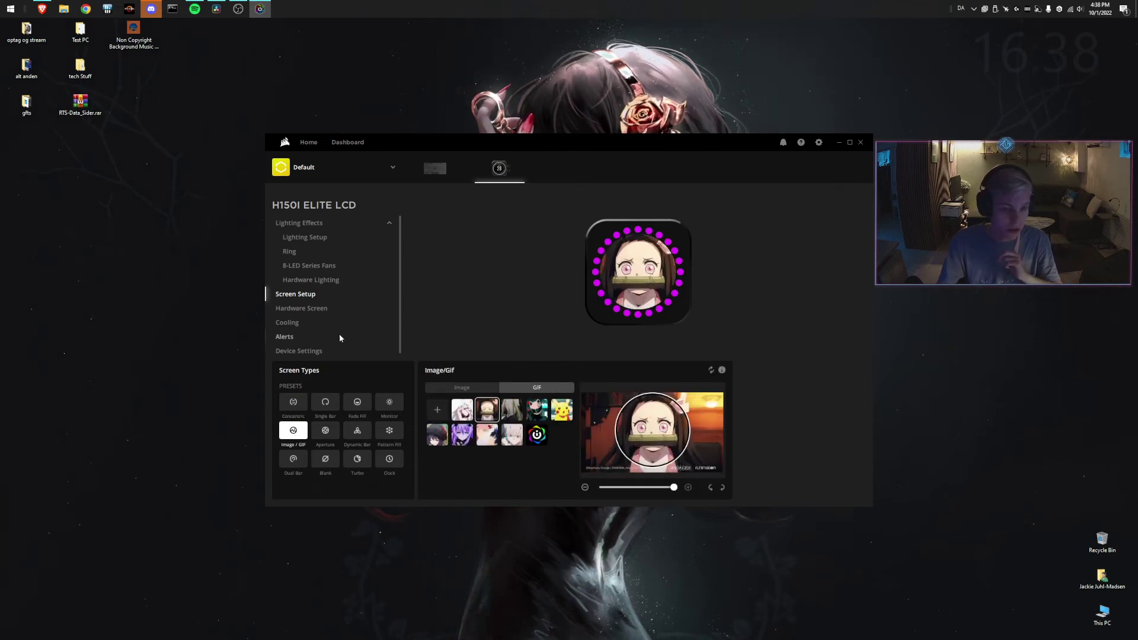
In Hardware Screen, preview the Default preset, and set the screen to Image / GIF with the bamboo-muzzle girl GIF
left_click(297, 310)
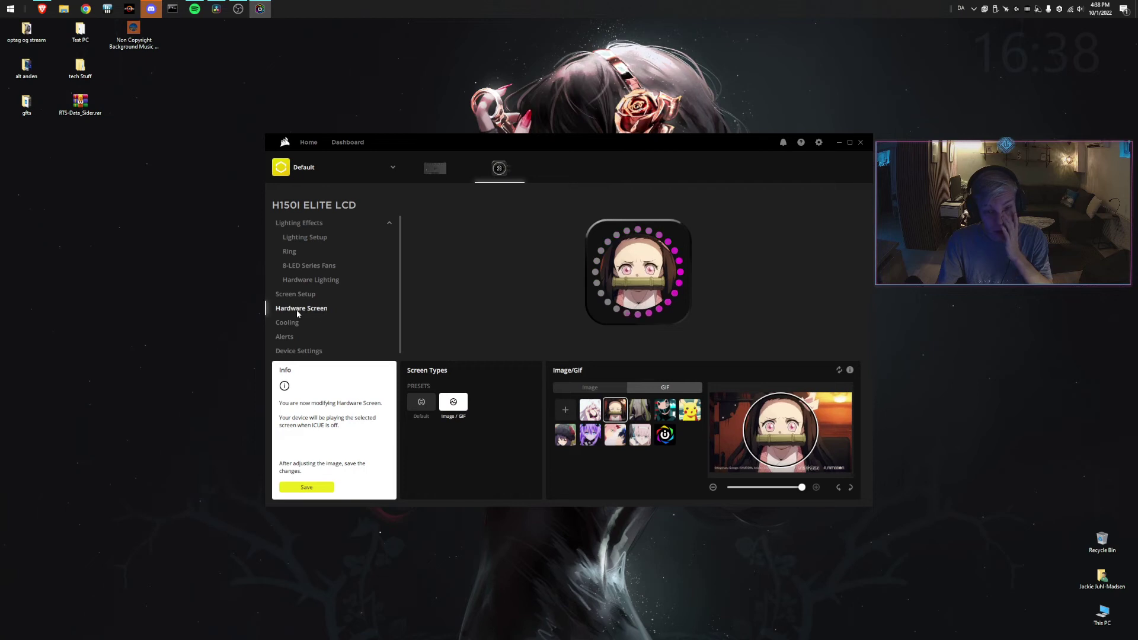
left_click(421, 402)
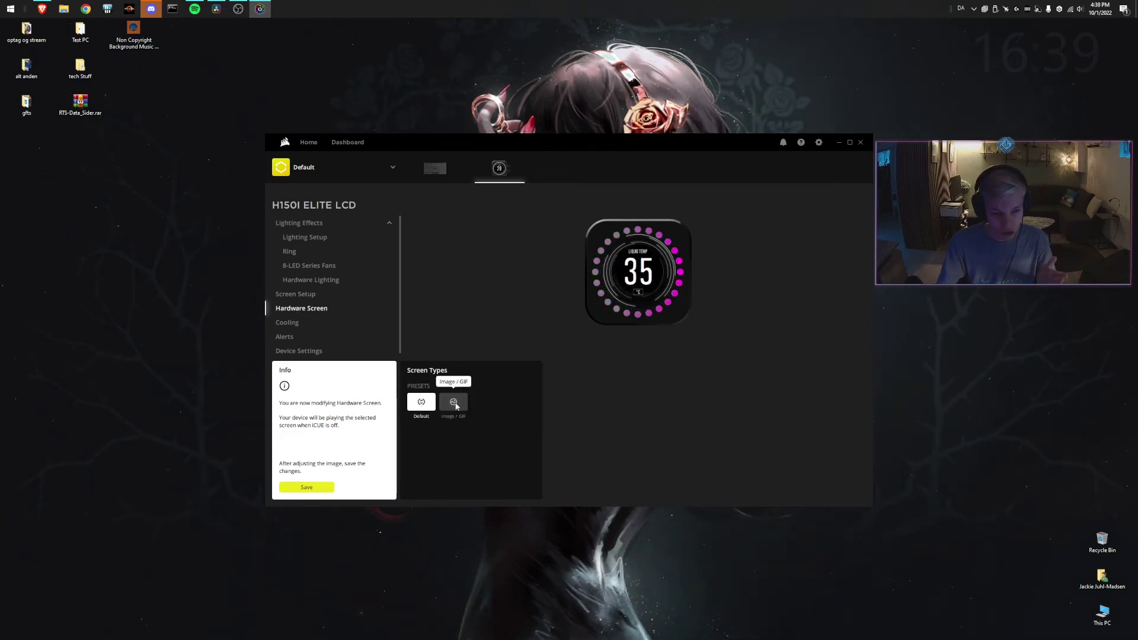
left_click(454, 403)
left_click(662, 388)
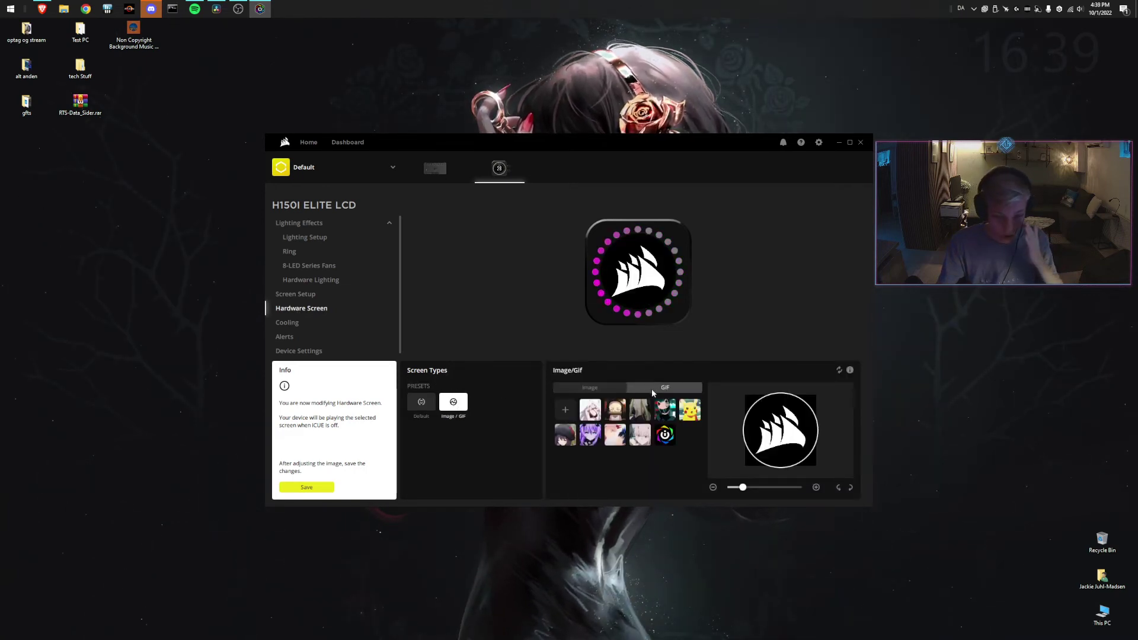
left_click(609, 408)
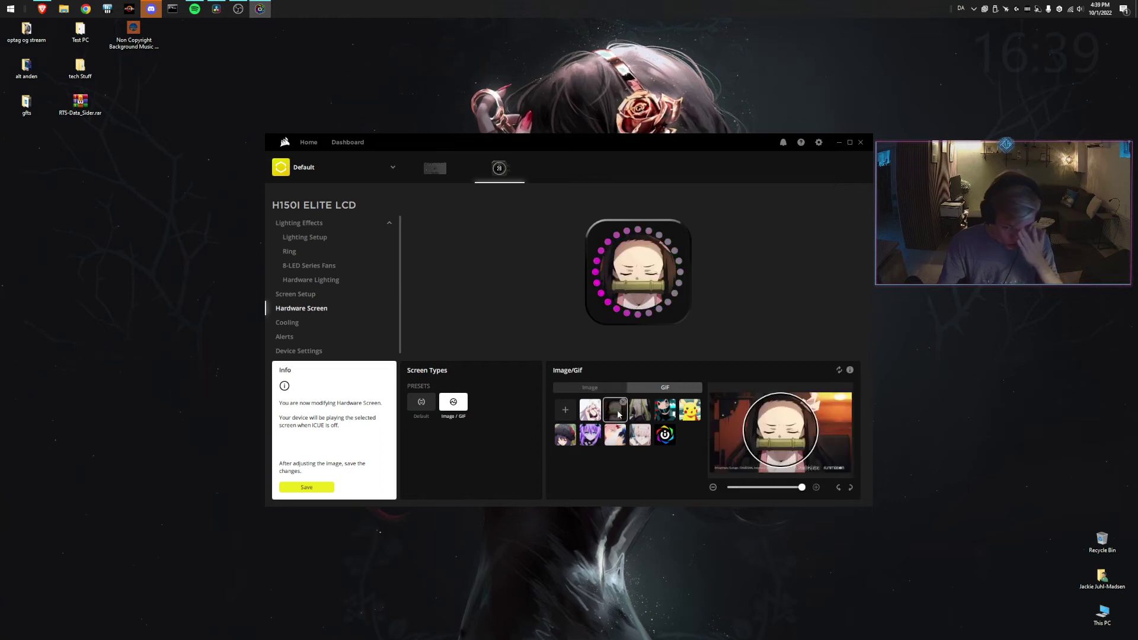
Save the Hardware Screen GIF and compare the Screen Setup and Hardware Screen views
left_click(305, 487)
left_click(303, 294)
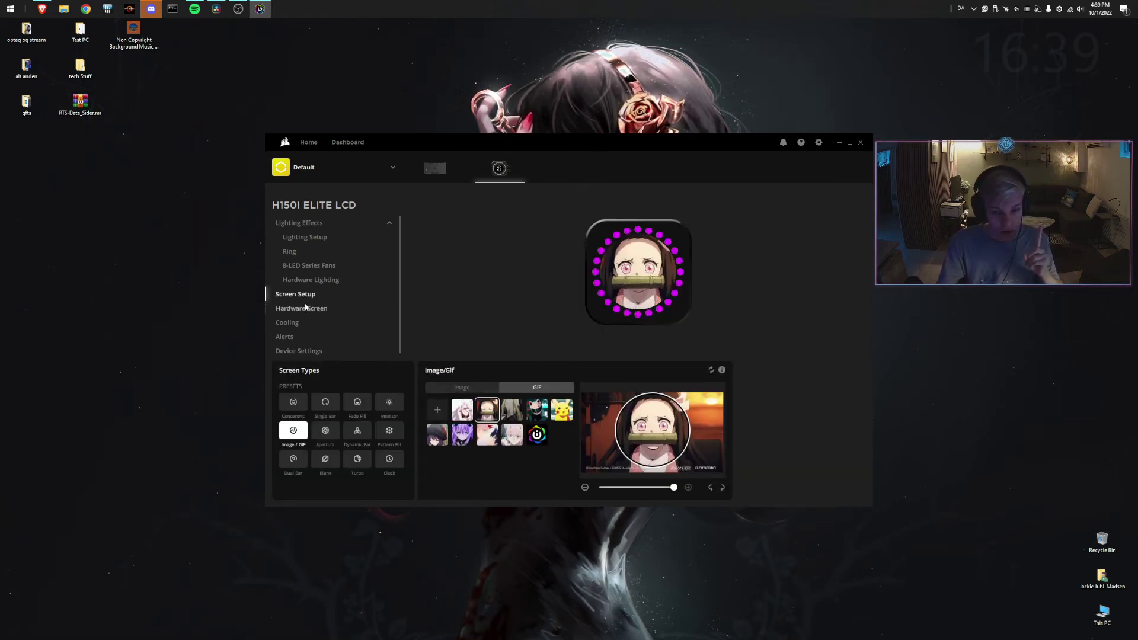
left_click(305, 308)
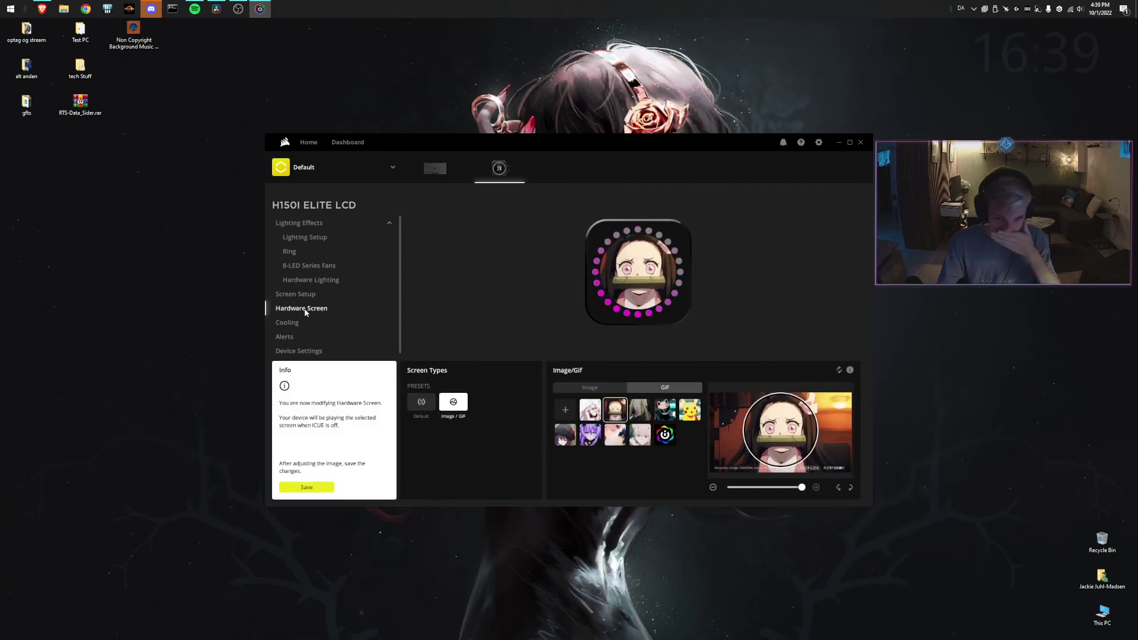
left_click(297, 294)
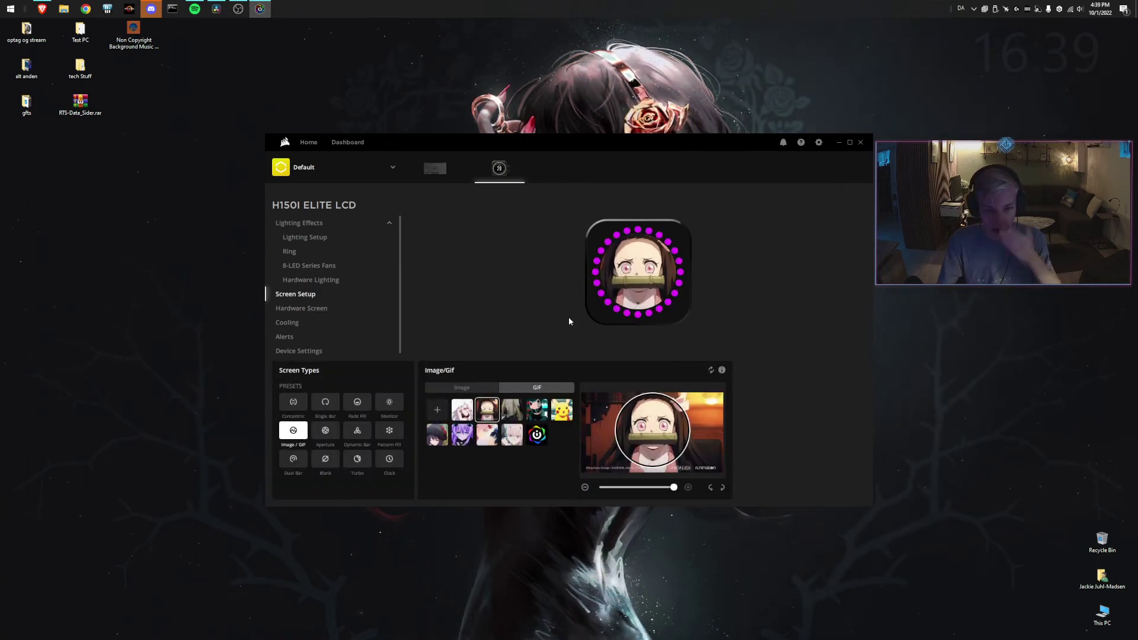
In Cooling, examine the AIO preset's fan curve and look at the Quiet and Balanced presets
left_click(293, 318)
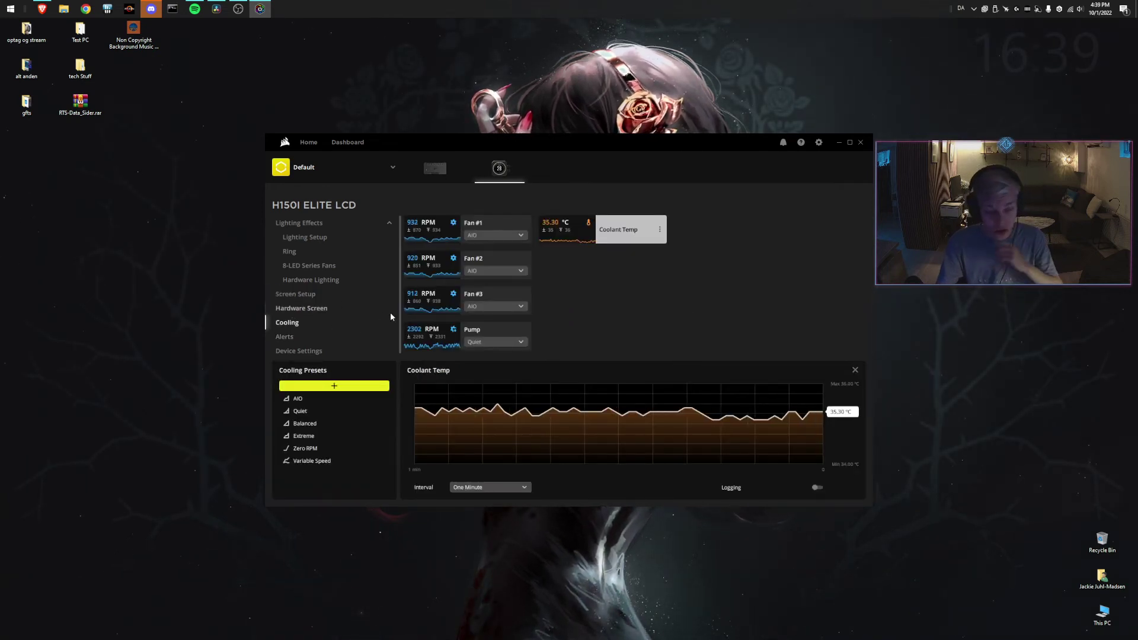
left_click(313, 402)
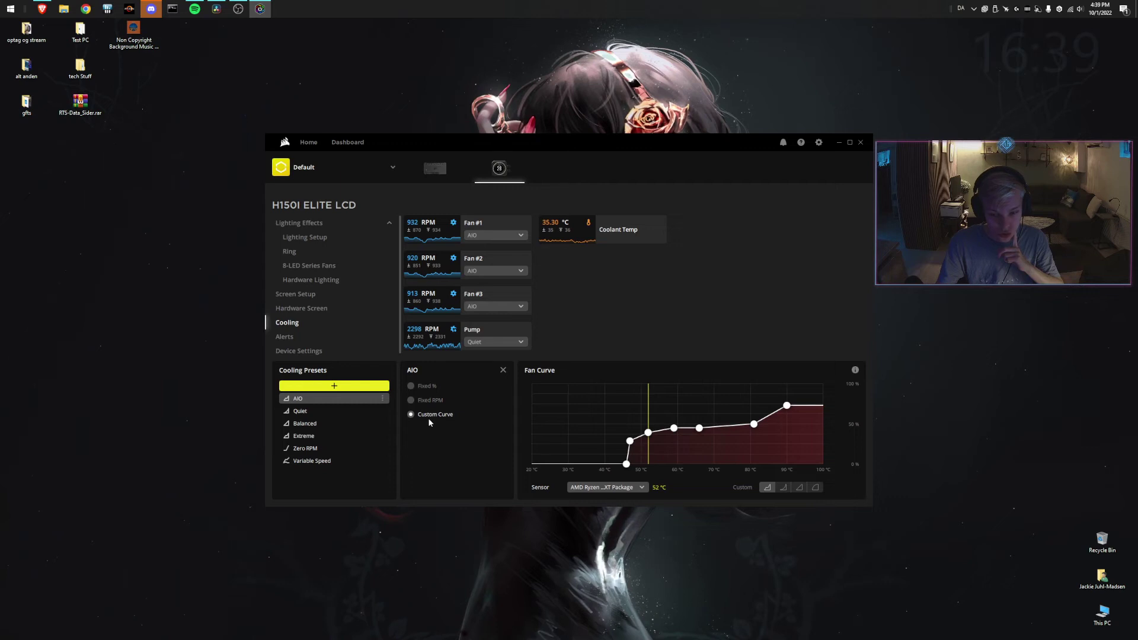
left_click(307, 412)
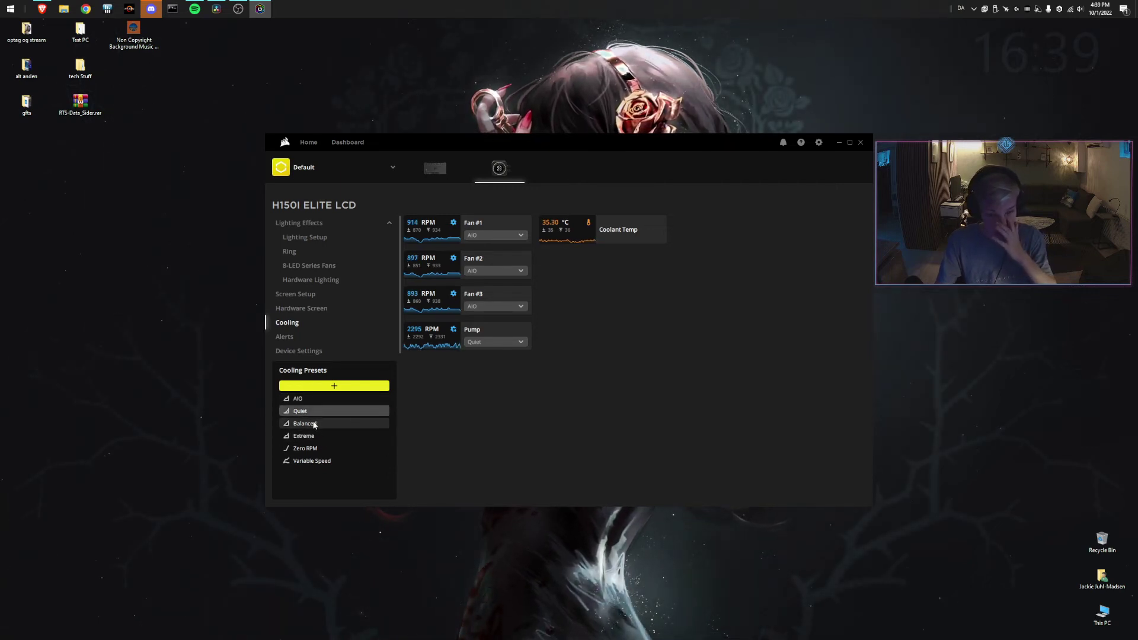
left_click(315, 423)
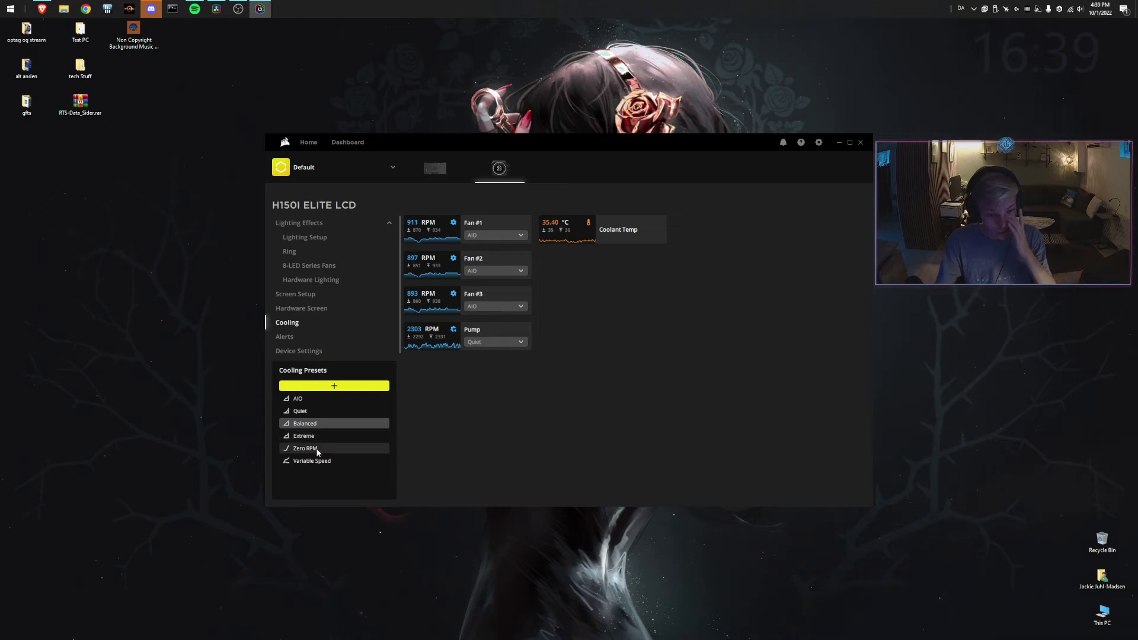
Try the Extreme preset on the pump, and set the pump back to Quiet
left_click(474, 343)
left_click(482, 378)
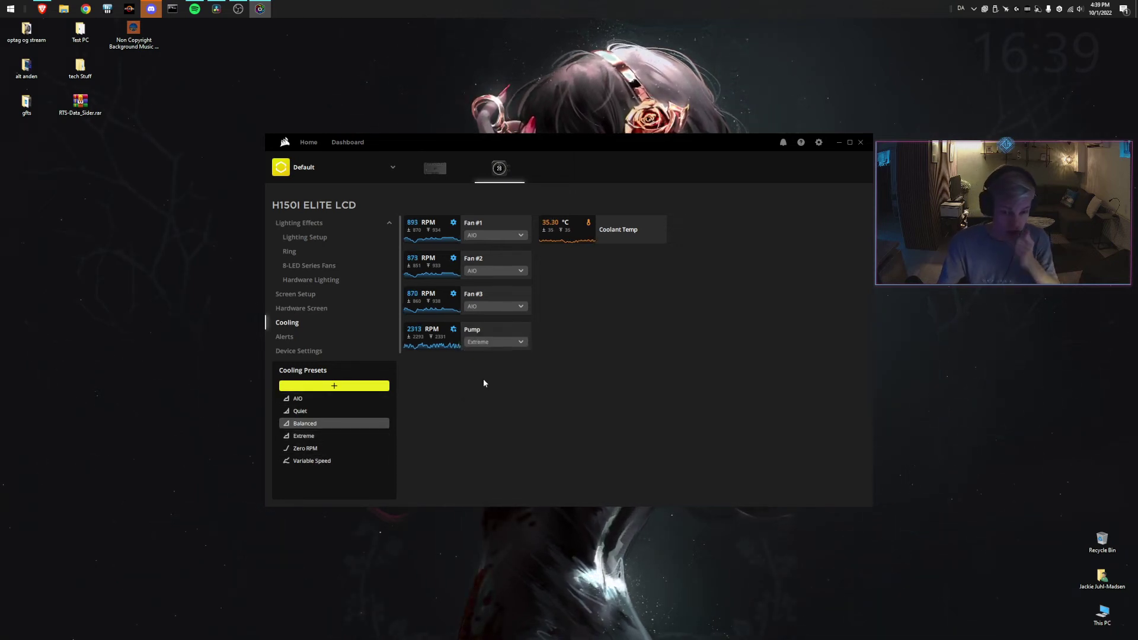
left_click(485, 347)
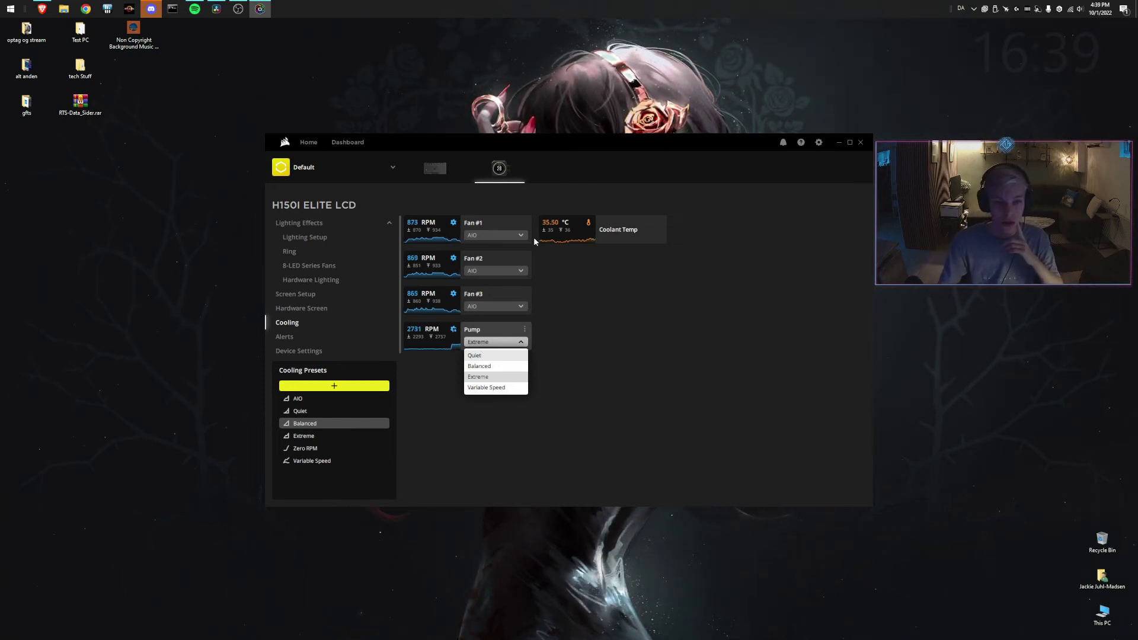
left_click_drag(546, 146, 451, 131)
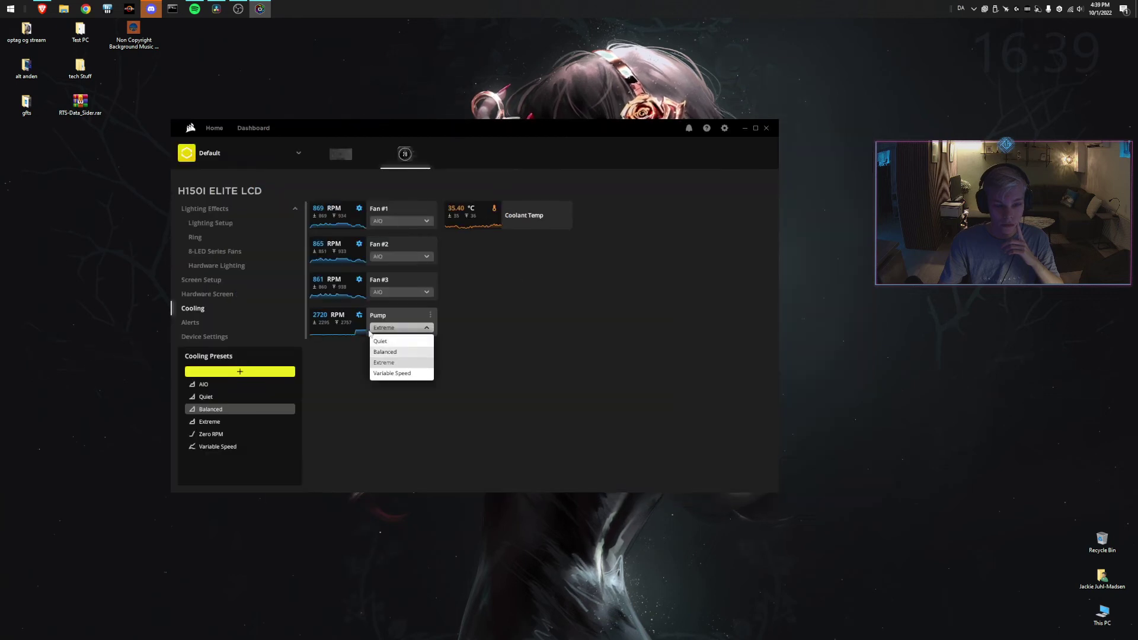
left_click(397, 344)
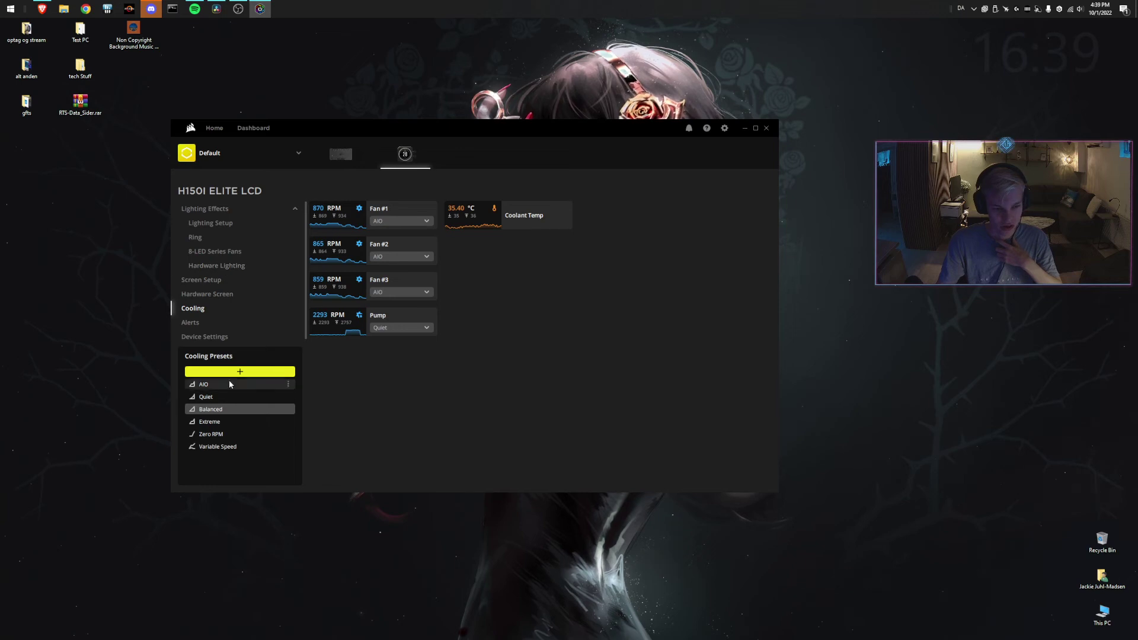
Try adding a custom cooling preset with its own fan curve, and delete that preset
left_click(416, 245)
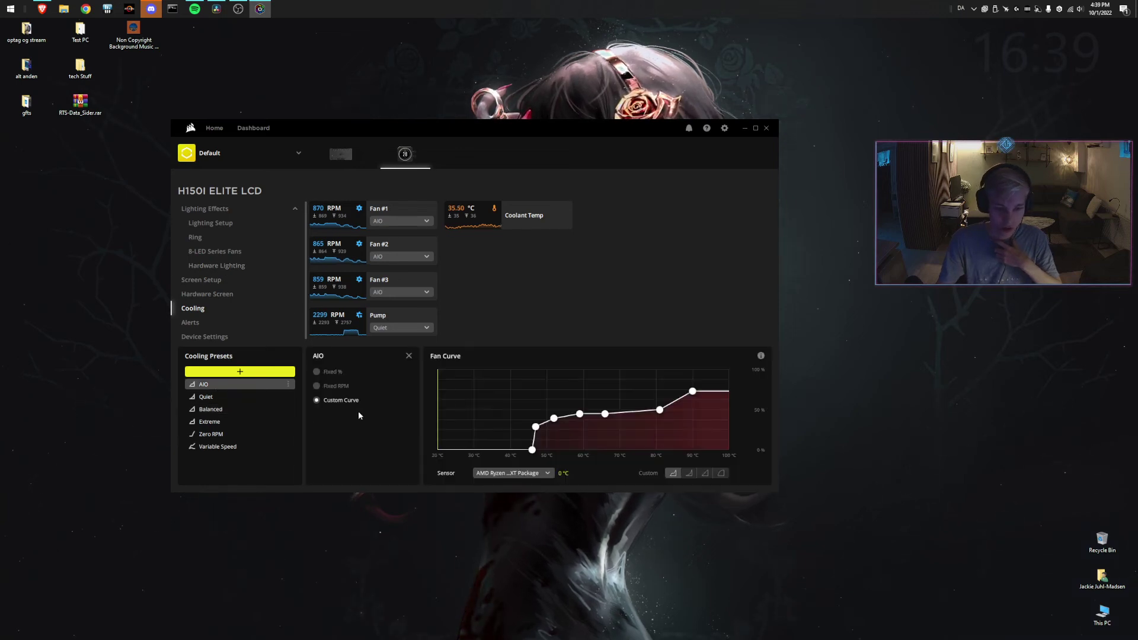
left_click(245, 372)
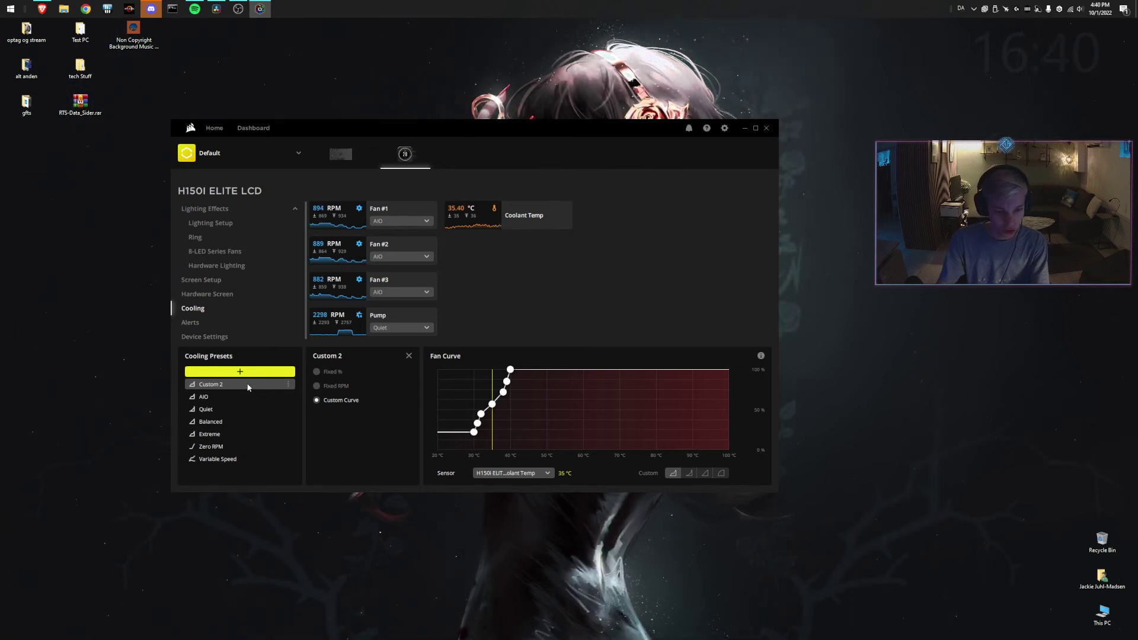
right_click(248, 388)
left_click(258, 409)
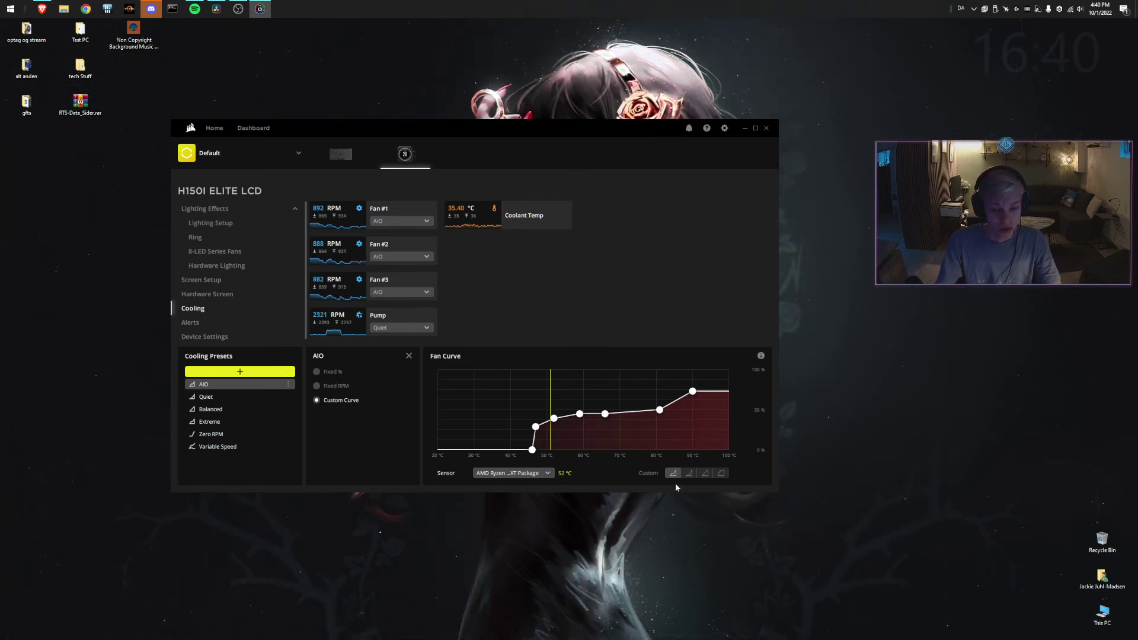
Browse the AIO fan curve's sensor choices, and try Fixed RPM mode before restoring Custom Curve
left_click(511, 474)
scroll(514, 378, "up", 3)
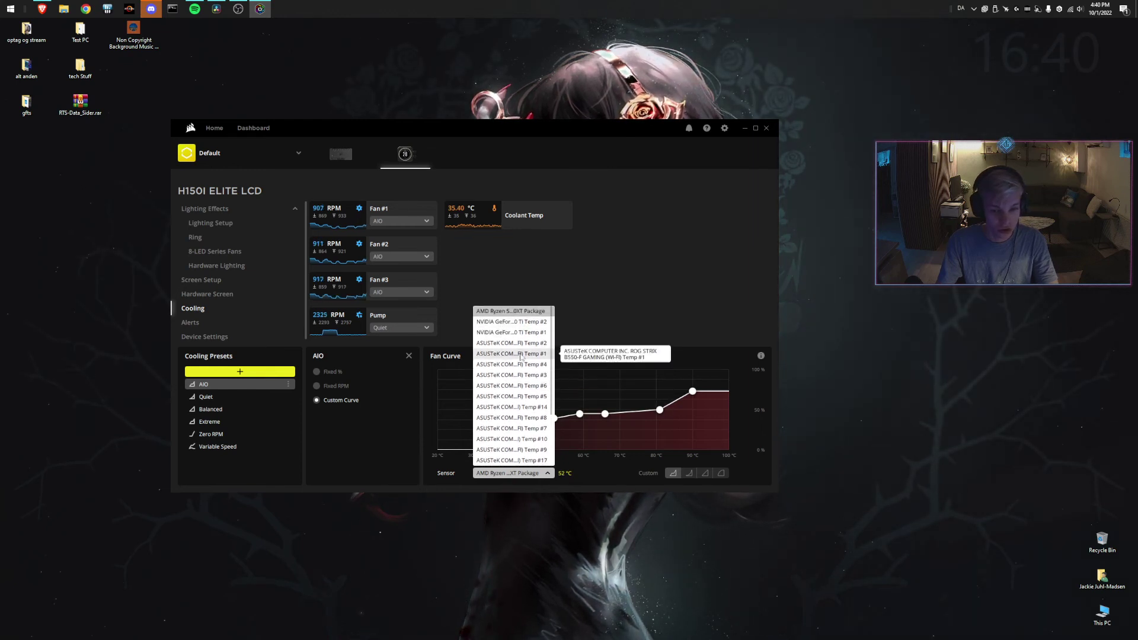
left_click(542, 427)
left_click(522, 473)
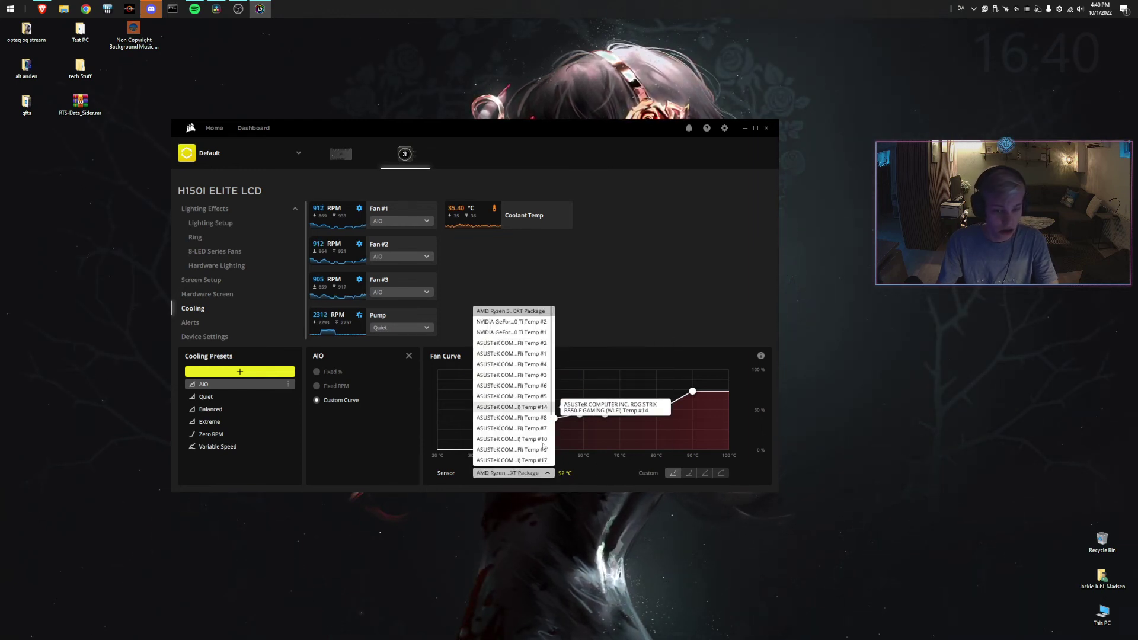
left_click(595, 471)
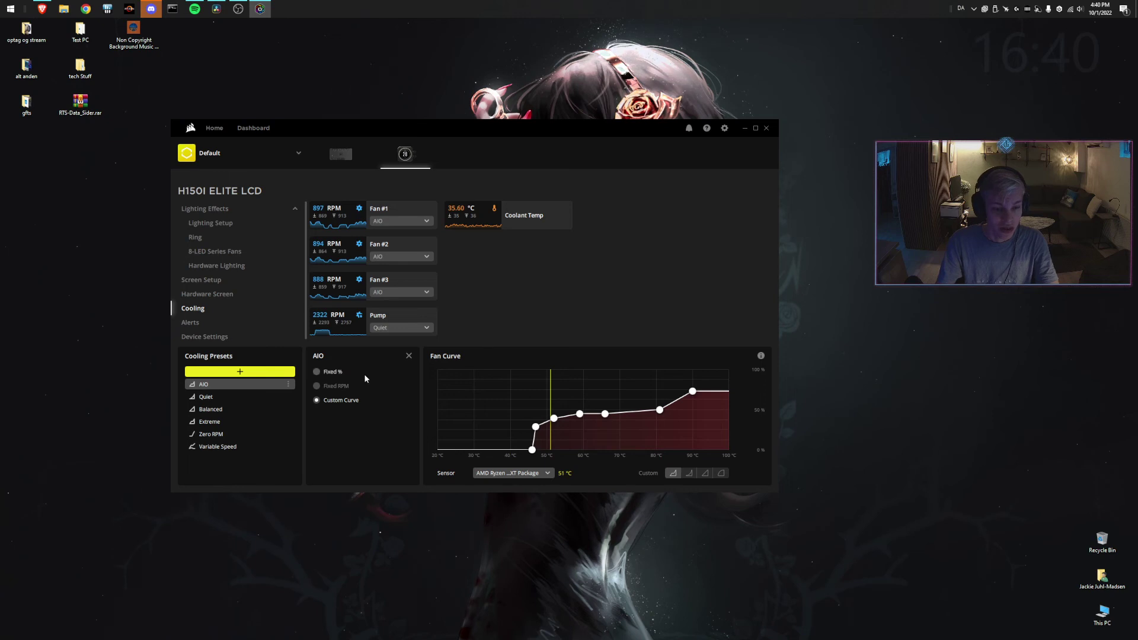
left_click(336, 386)
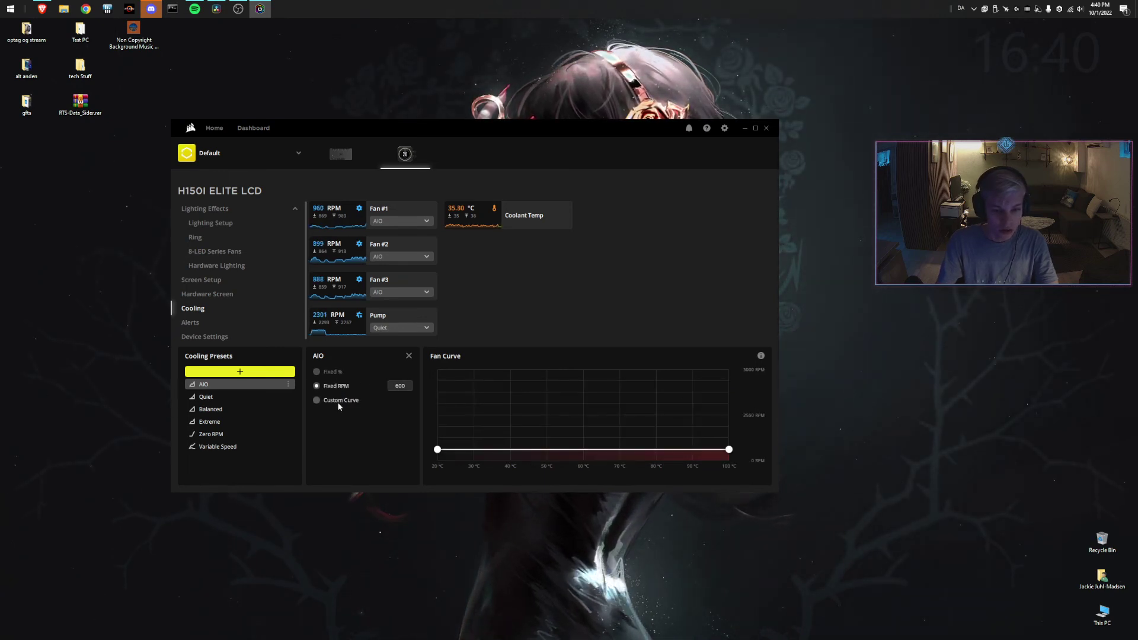
left_click(317, 401)
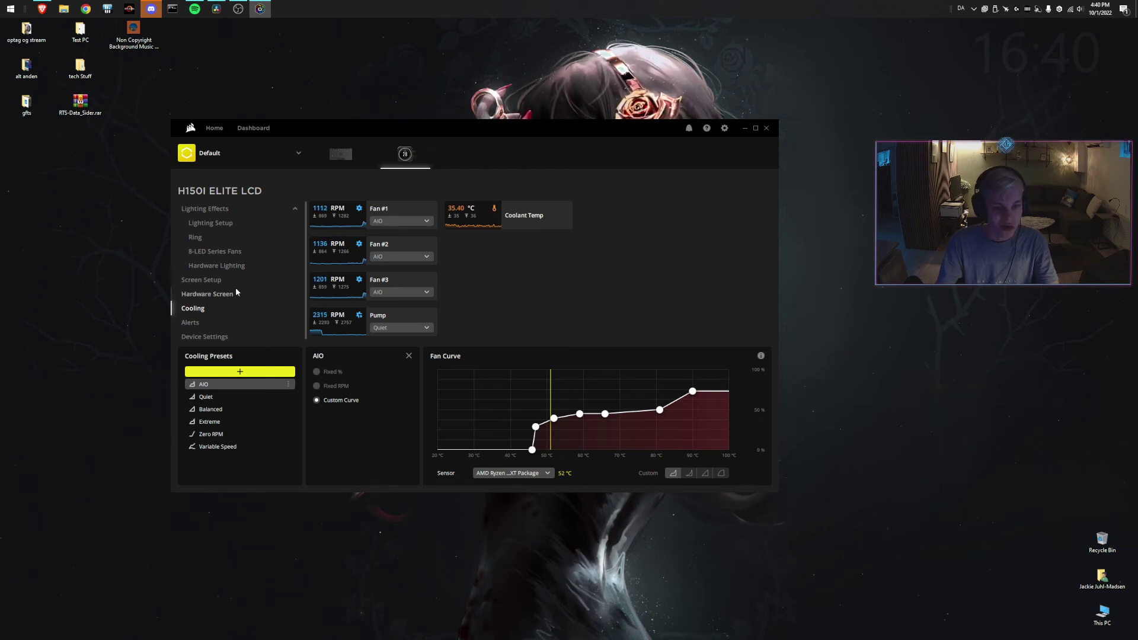
In the coolant's Emergency Shutdown alert, try the Set All Fans to 100% option and switch it off again
left_click(194, 324)
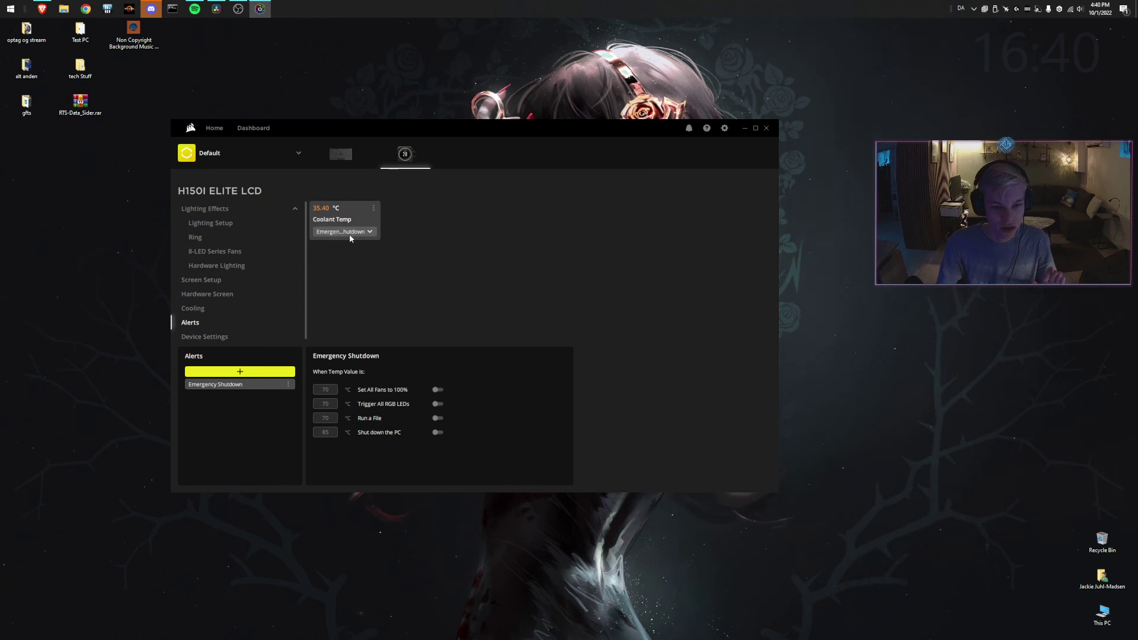
left_click(368, 236)
left_click(453, 271)
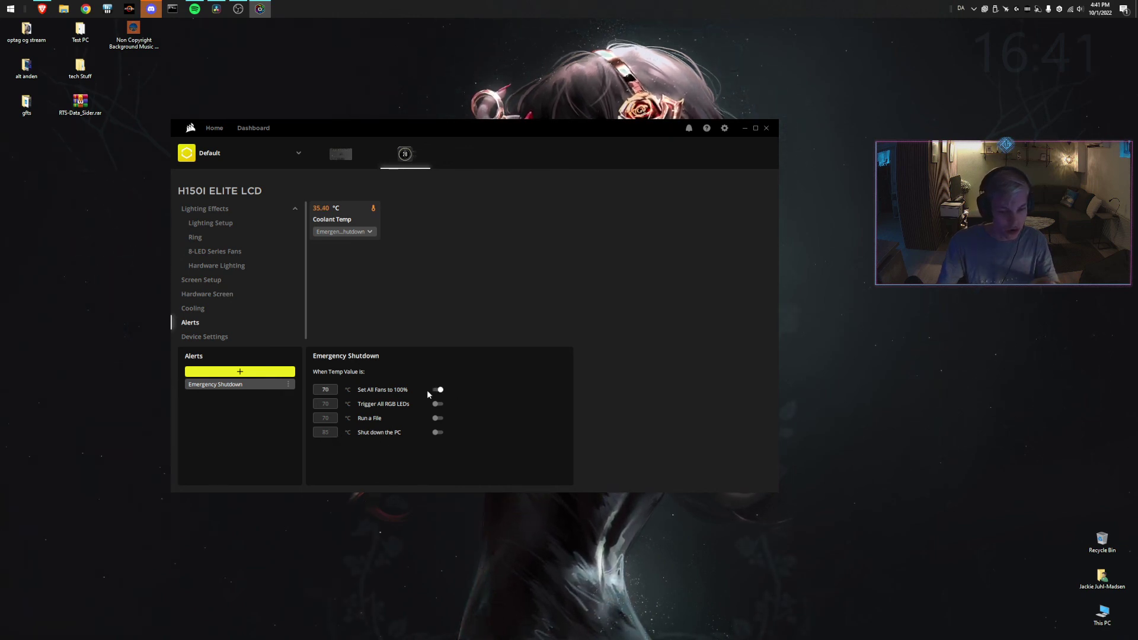
double_click(327, 392)
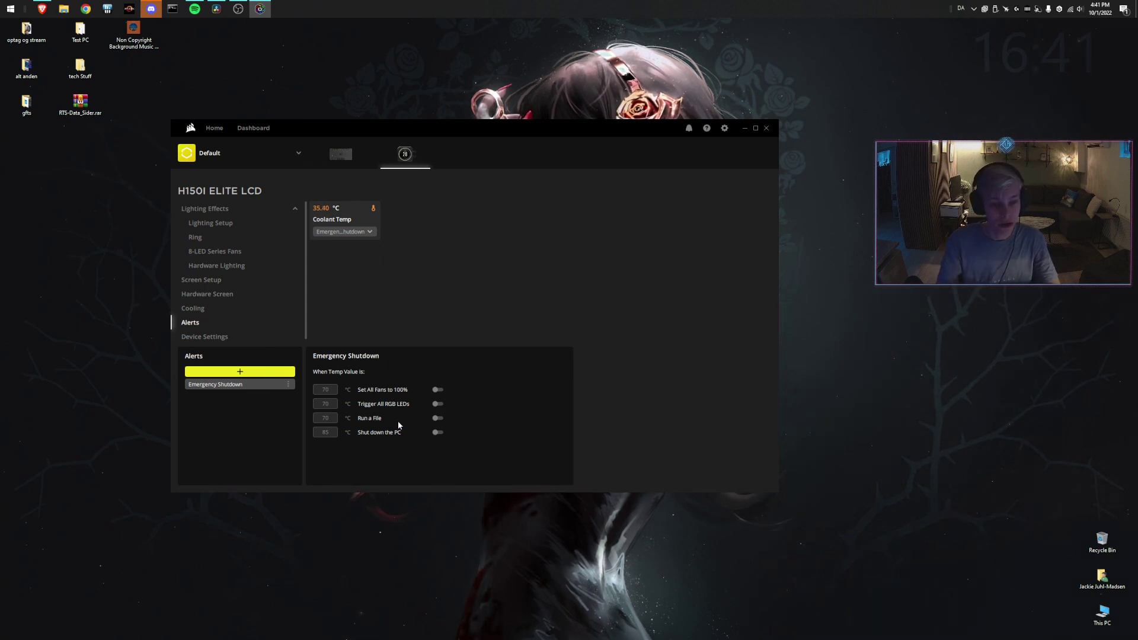
Examine the LCD frame rate, case color and brightness options in the device settings, and close the settings
left_click(214, 338)
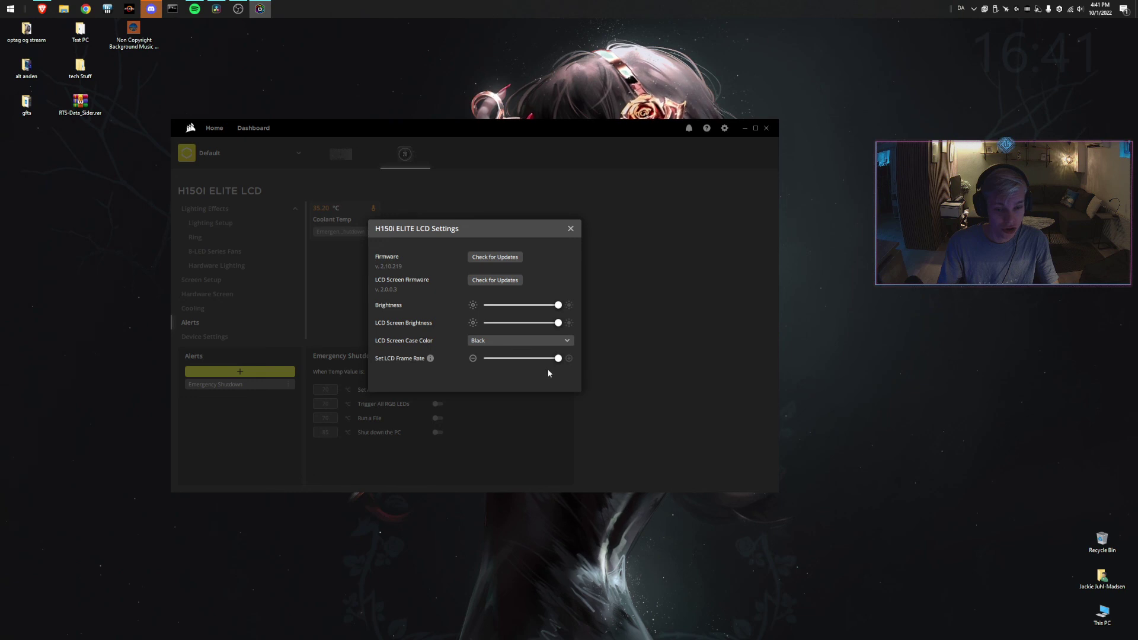
mouse_move(558, 363)
left_mouse_down()
mouse_move(482, 358)
mouse_move(568, 359)
left_mouse_up()
left_click(524, 338)
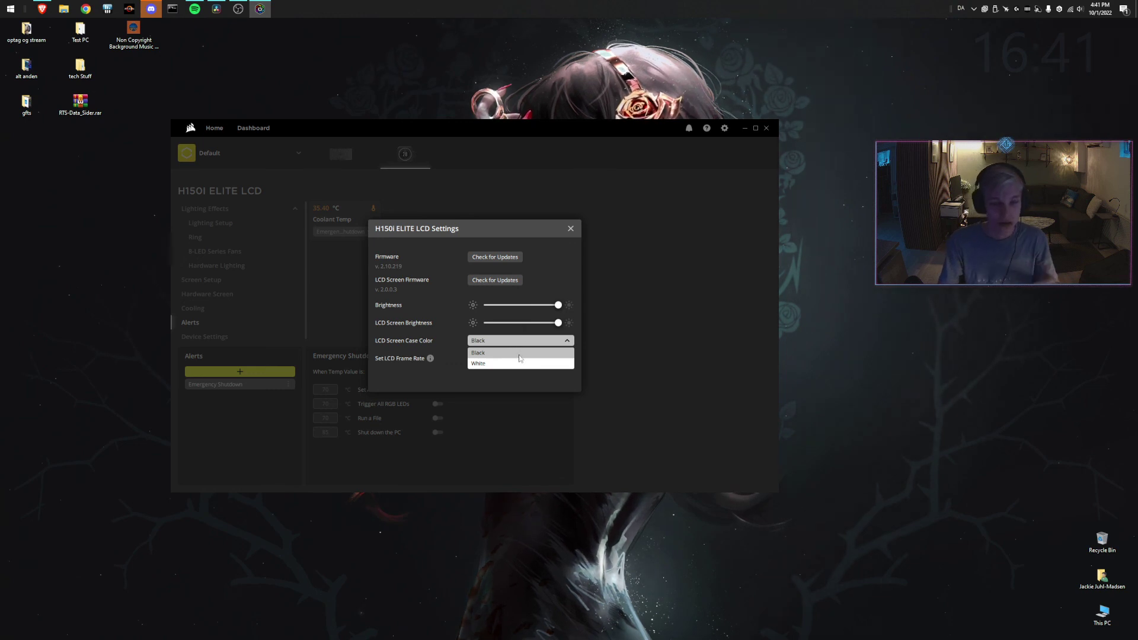
left_click(566, 287)
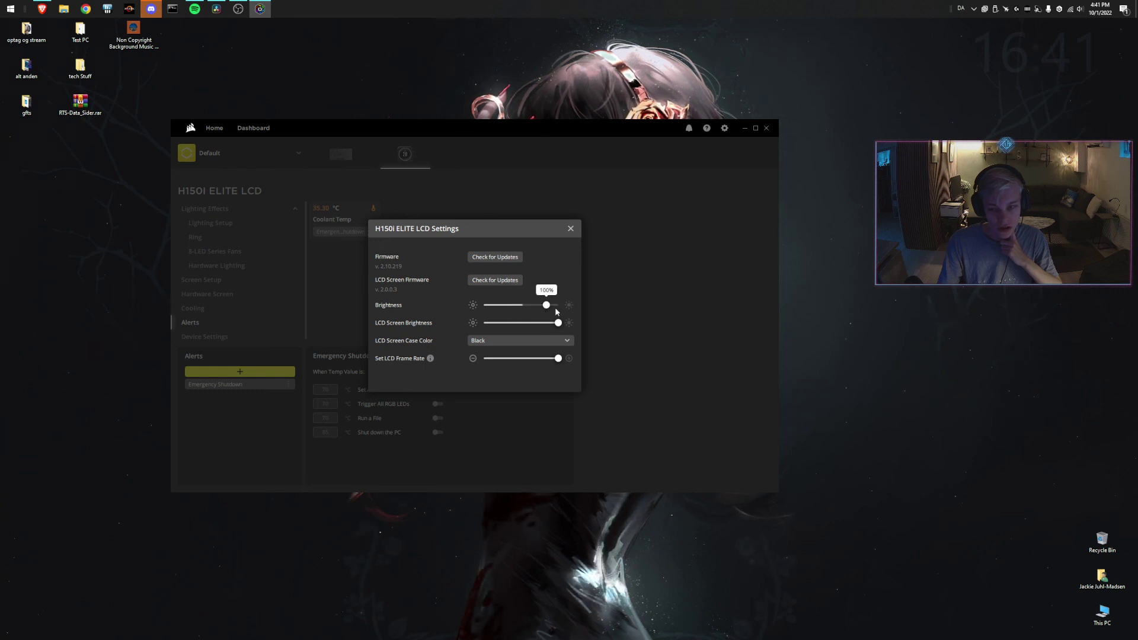
mouse_move(559, 323)
mouse_move(558, 324)
left_mouse_down()
mouse_move(526, 324)
mouse_move(558, 324)
left_mouse_up()
mouse_move(552, 309)
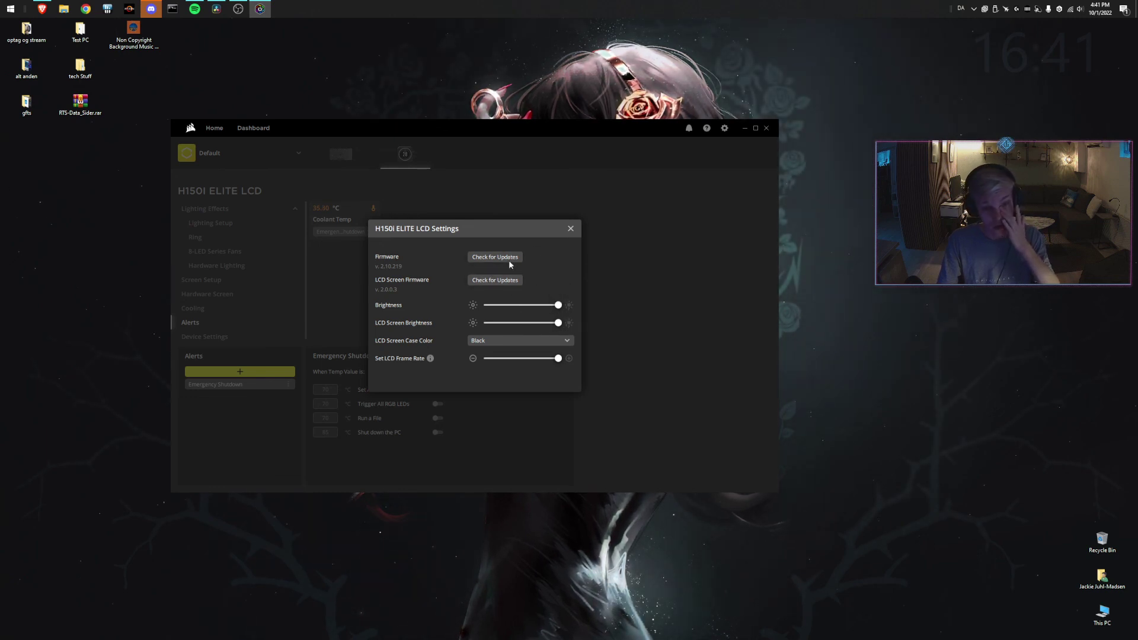
left_click(571, 229)
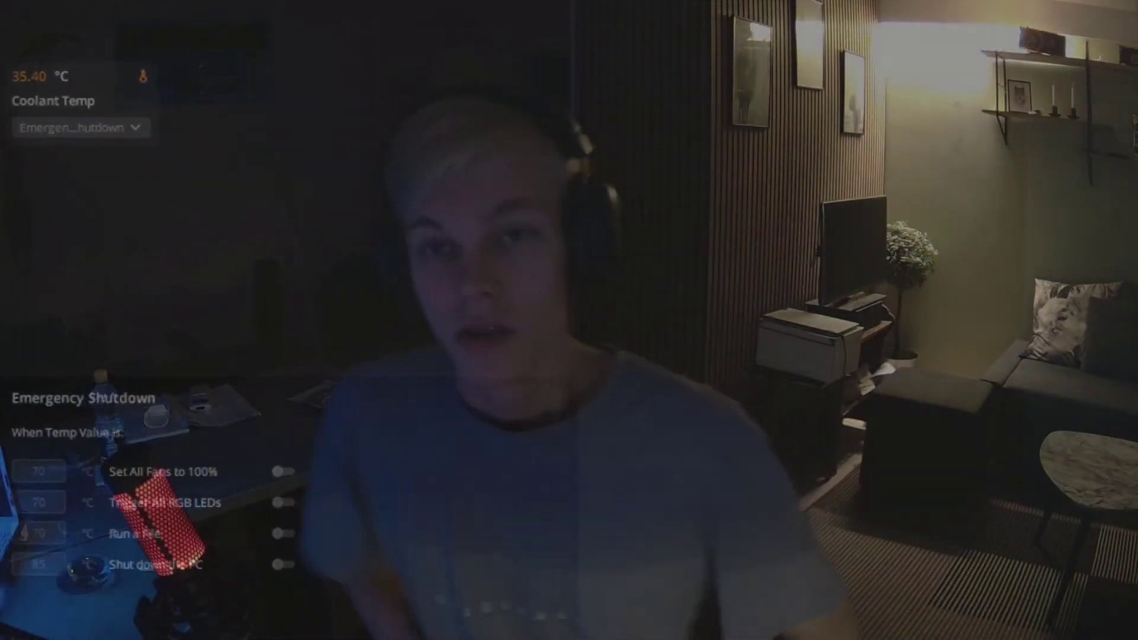